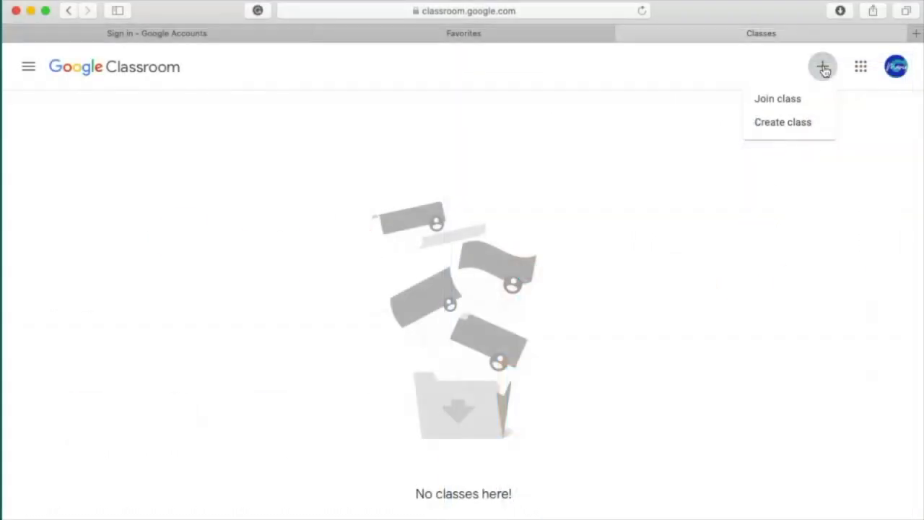
# Start creating a new class and acknowledge the notice about not using Classroom at a school with students
pyautogui.click(792, 127)
pyautogui.click(791, 127)
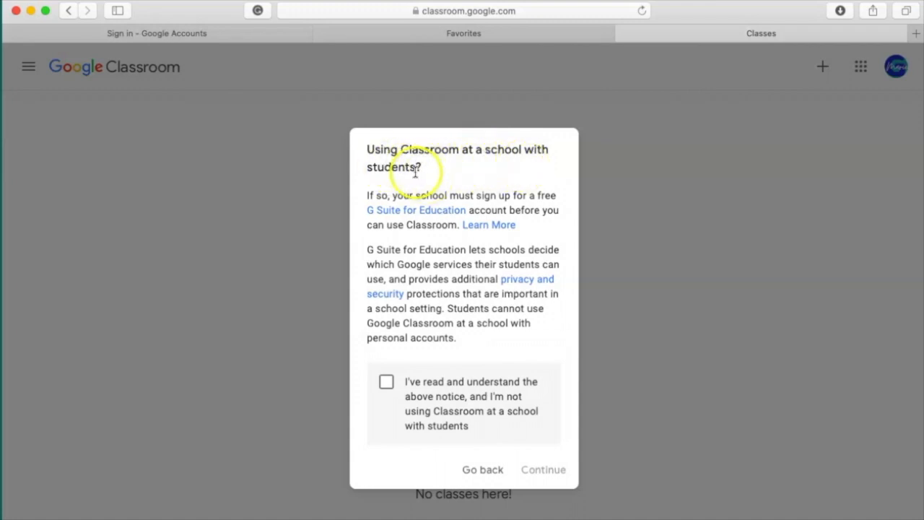
pyautogui.click(386, 382)
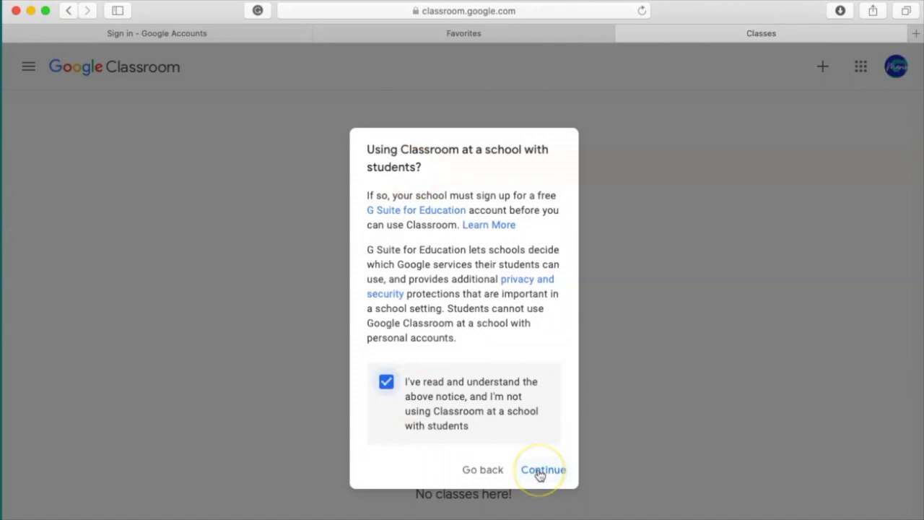
pyautogui.click(541, 470)
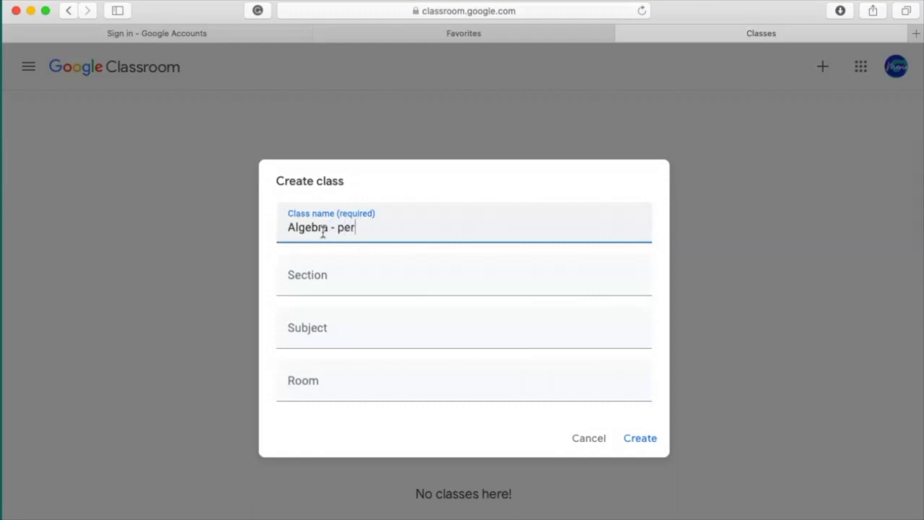
# Create the class "Algebra - period 2 (Ms. G)" with section 901 and subject Math, leaving the room empty
pyautogui.write('(Ms. G)')
pyautogui.click(325, 284)
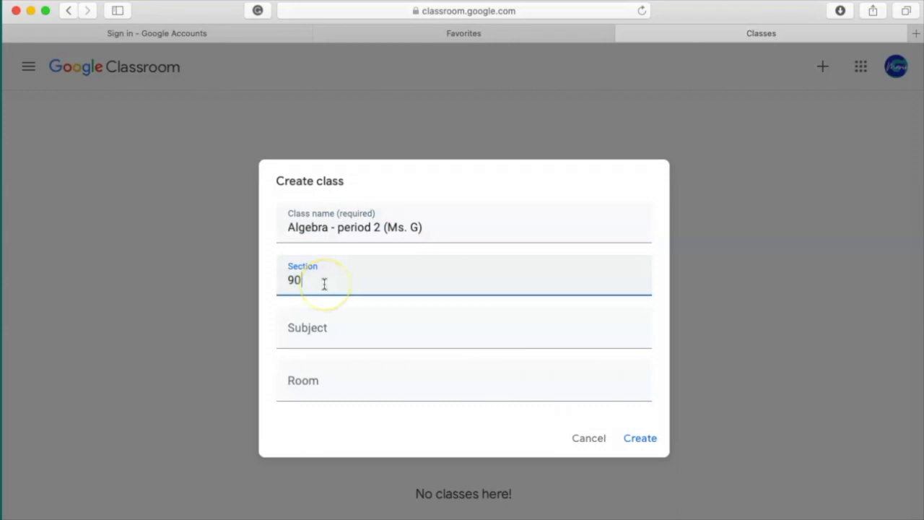
pyautogui.click(305, 327)
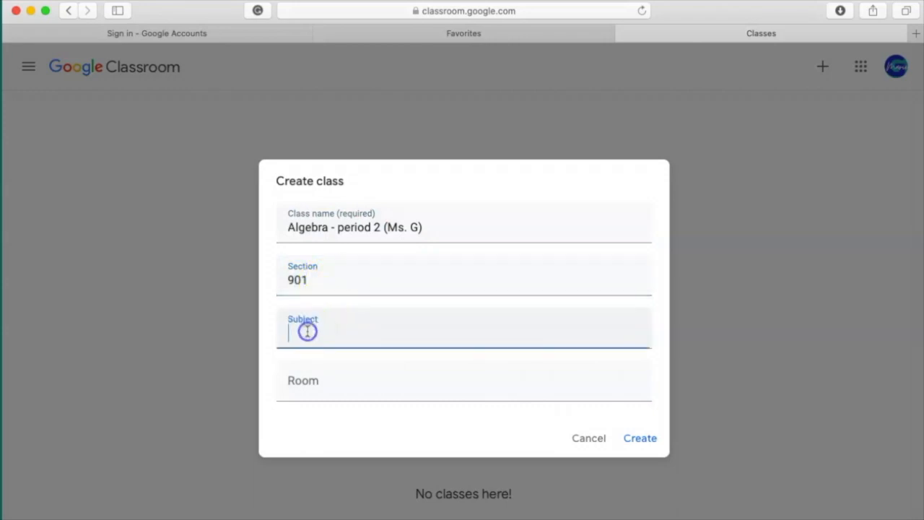
pyautogui.write('math')
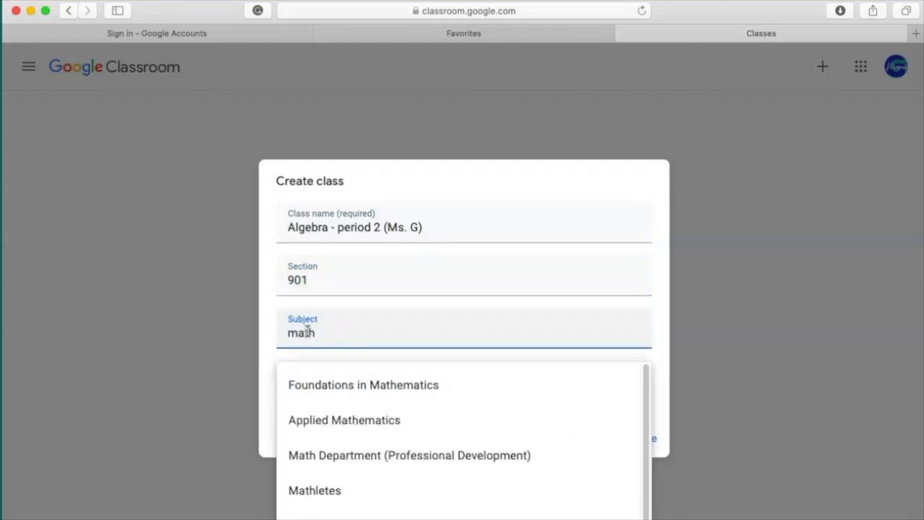
pyautogui.moveTo(297, 332); pyautogui.dragTo(288, 331)
pyautogui.write('M')
pyautogui.click(651, 409)
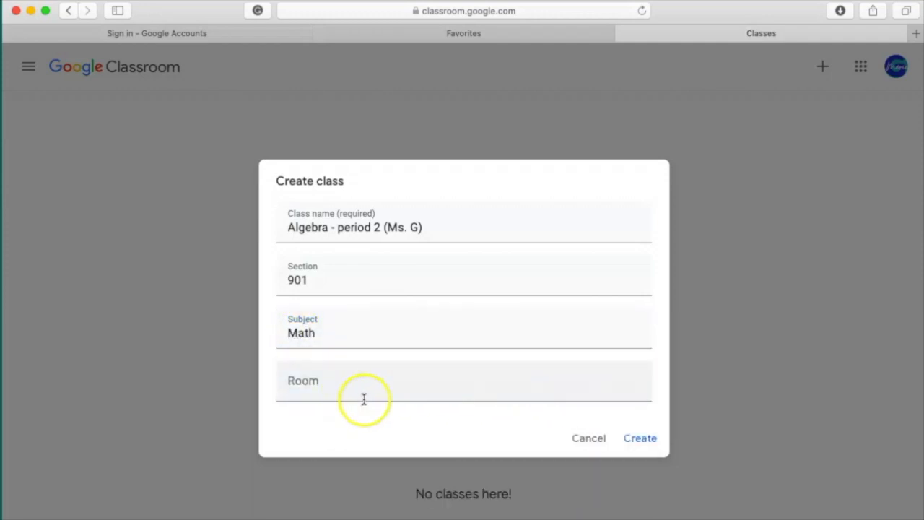
pyautogui.click(325, 385)
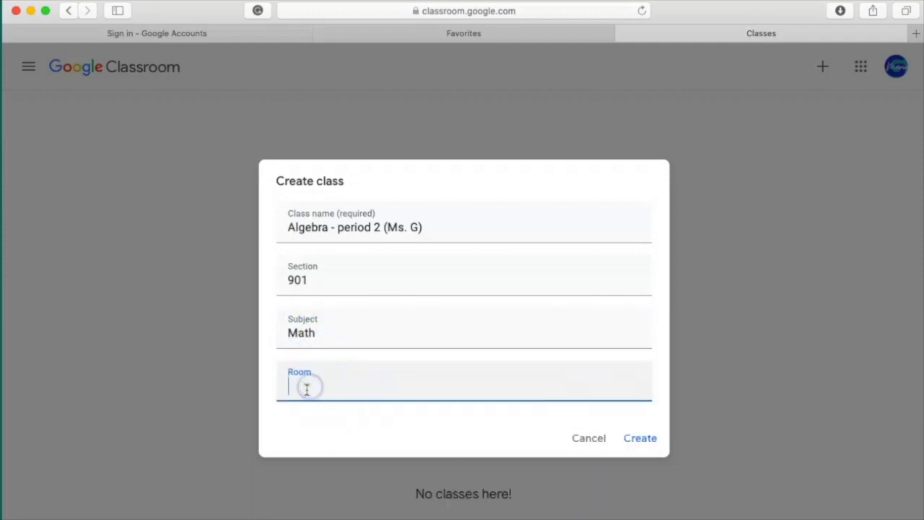
pyautogui.click(638, 440)
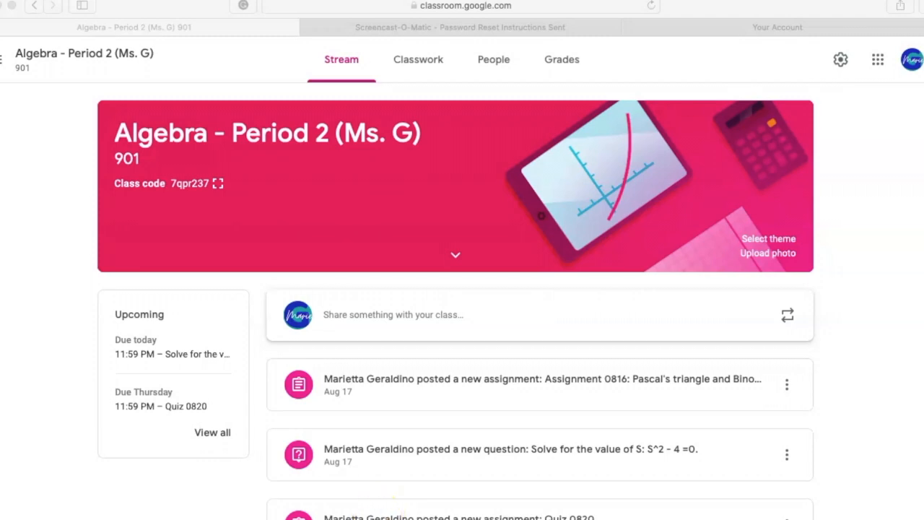
pyautogui.click(370, 70)
pyautogui.click(447, 66)
pyautogui.click(521, 71)
pyautogui.click(591, 69)
# Look at the gallery of class themes and close it without choosing one
pyautogui.click(771, 244)
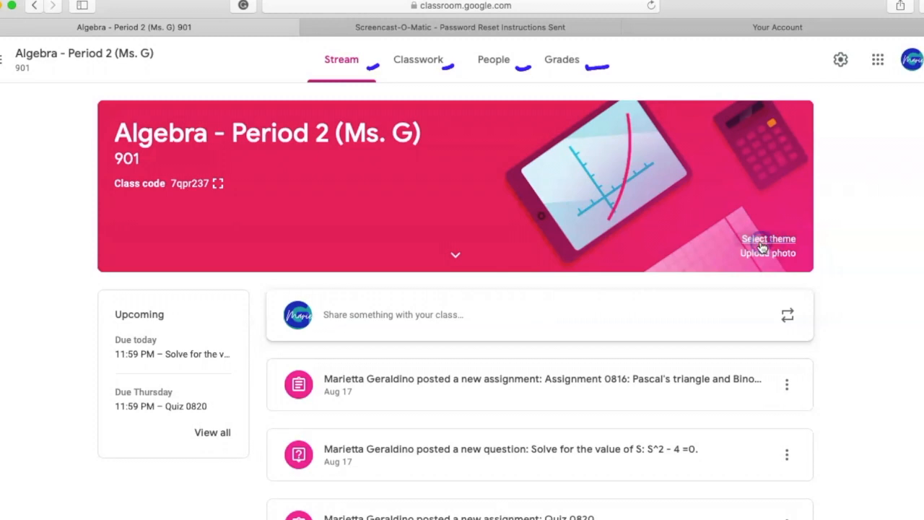
pyautogui.click(761, 245)
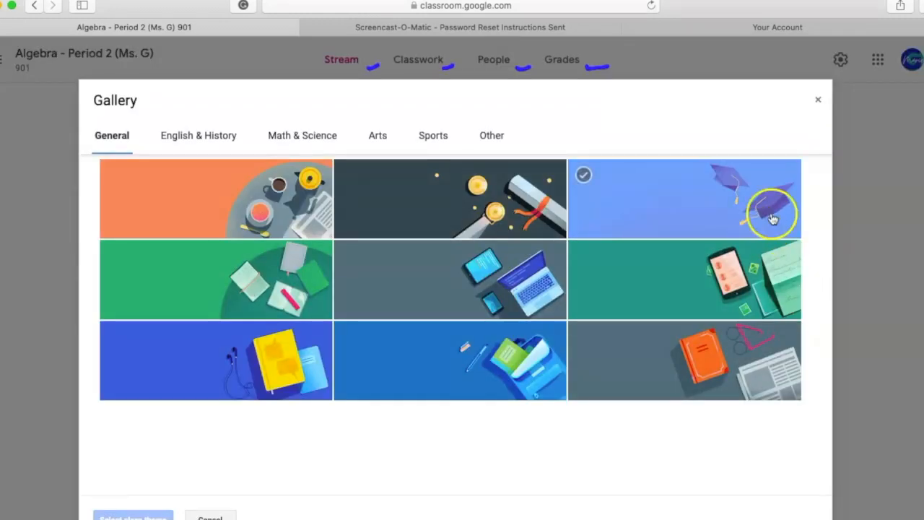
pyautogui.click(818, 101)
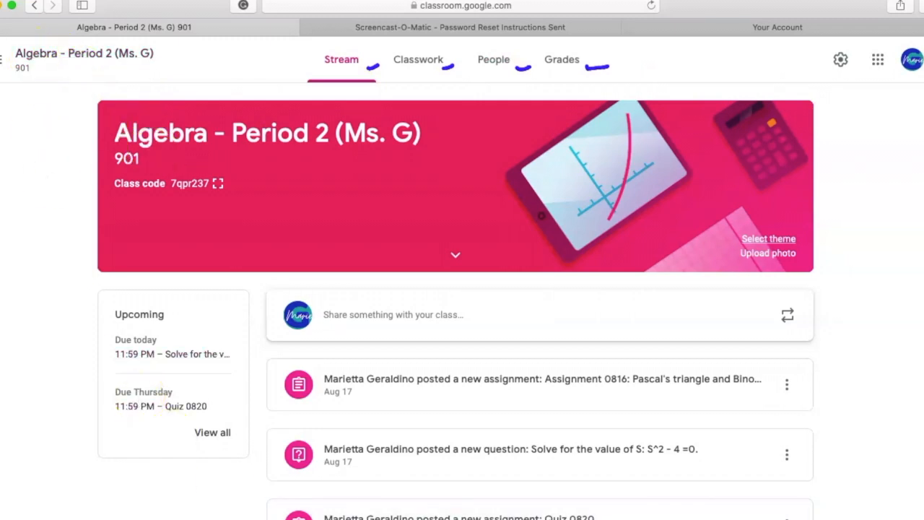
pyautogui.click(390, 519)
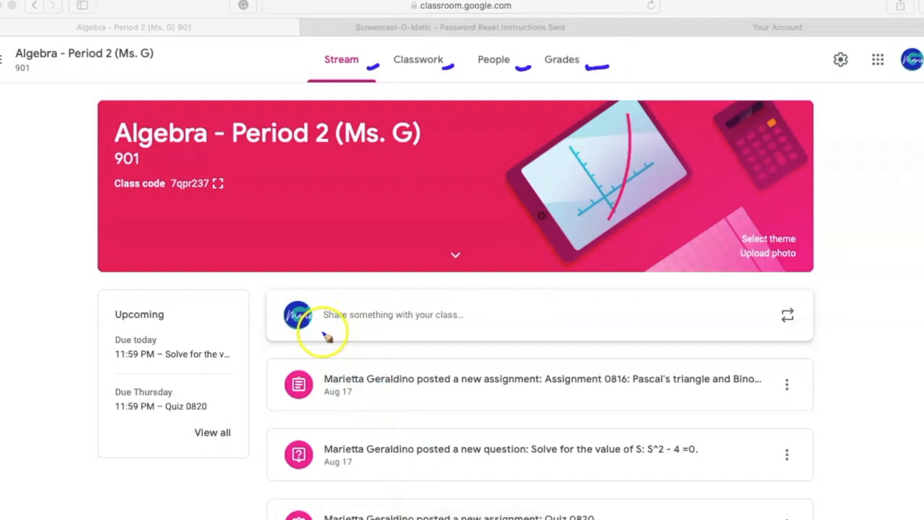
pyautogui.moveTo(361, 333); pyautogui.dragTo(466, 333)
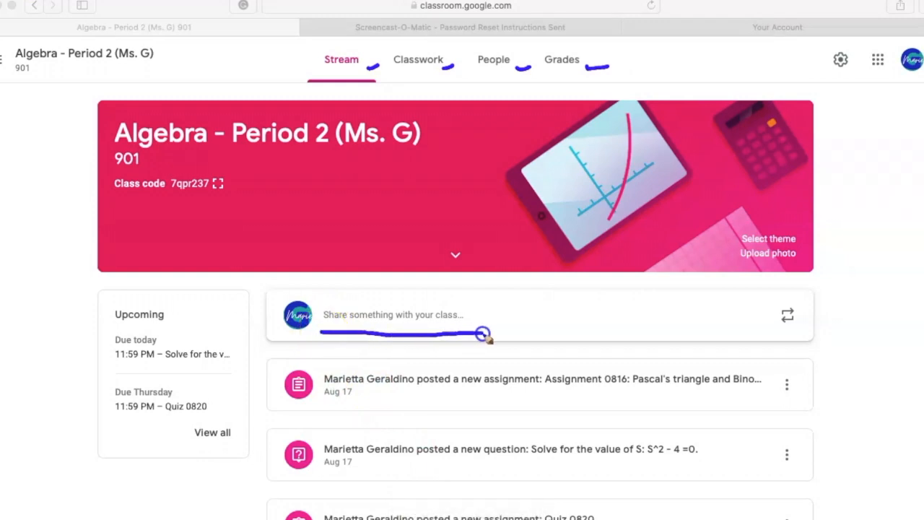
pyautogui.moveTo(482, 333); pyautogui.dragTo(484, 334)
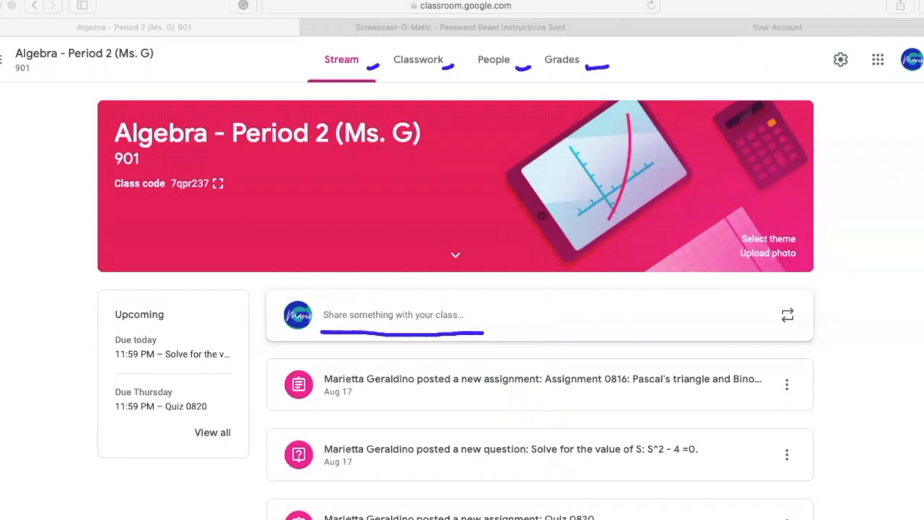
pyautogui.press('Escape')
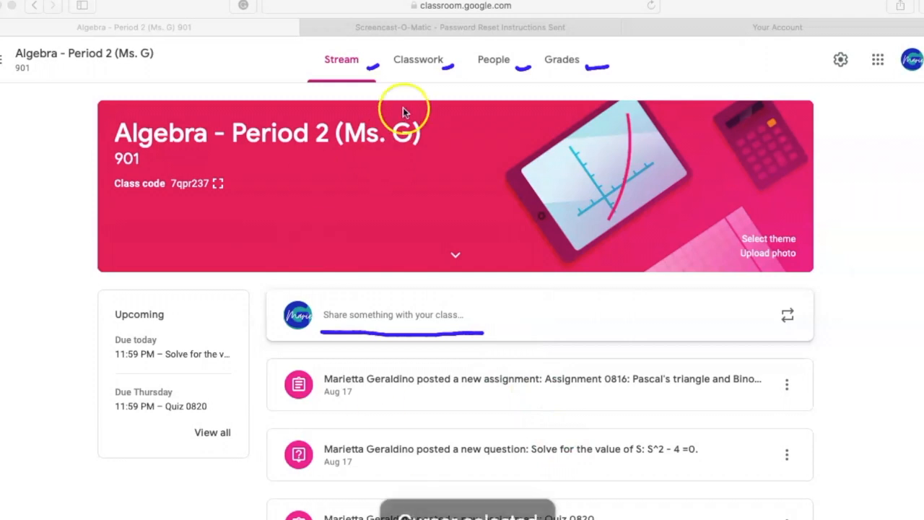
# Examine the kinds of classwork that can be created, including the dialog for adding a topic, without adding anything
pyautogui.click(416, 63)
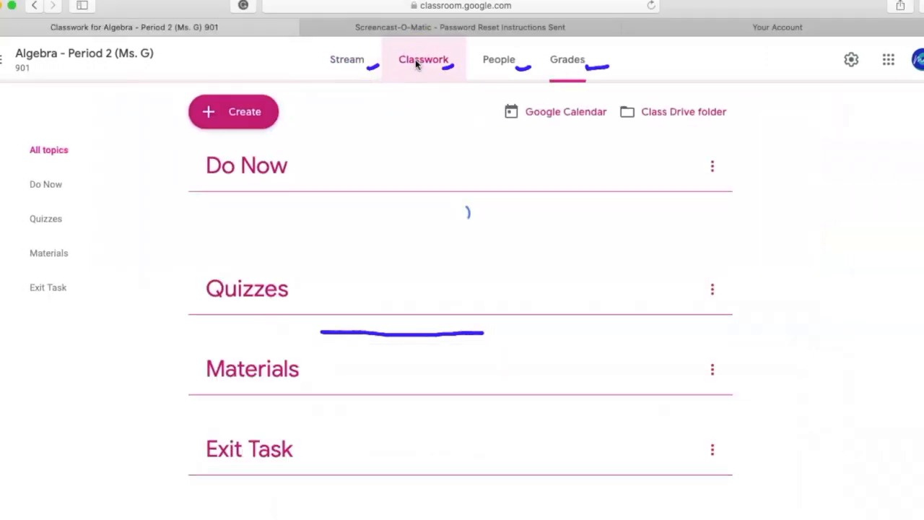
pyautogui.click(245, 118)
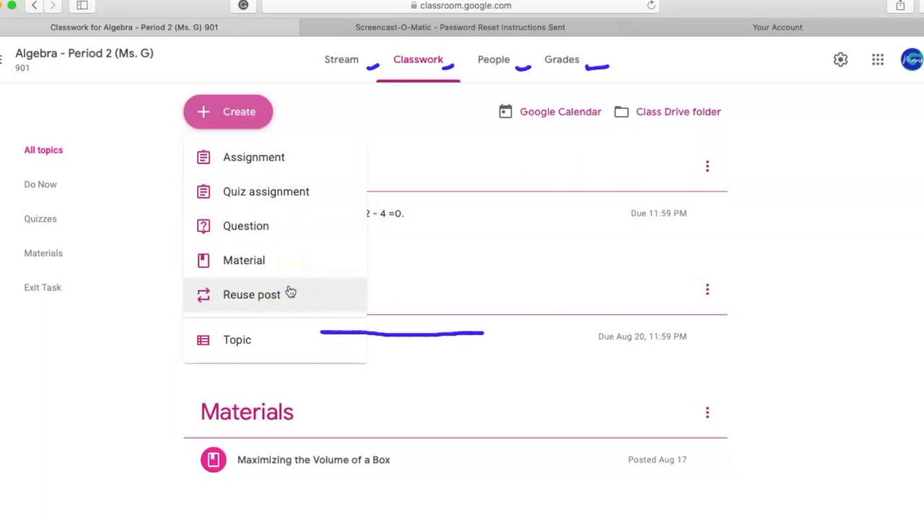
pyautogui.click(260, 345)
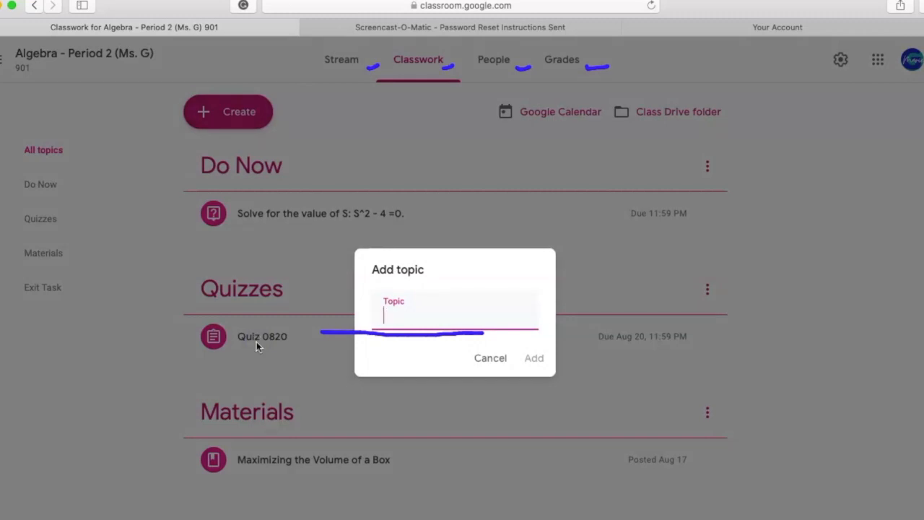
pyautogui.click(489, 359)
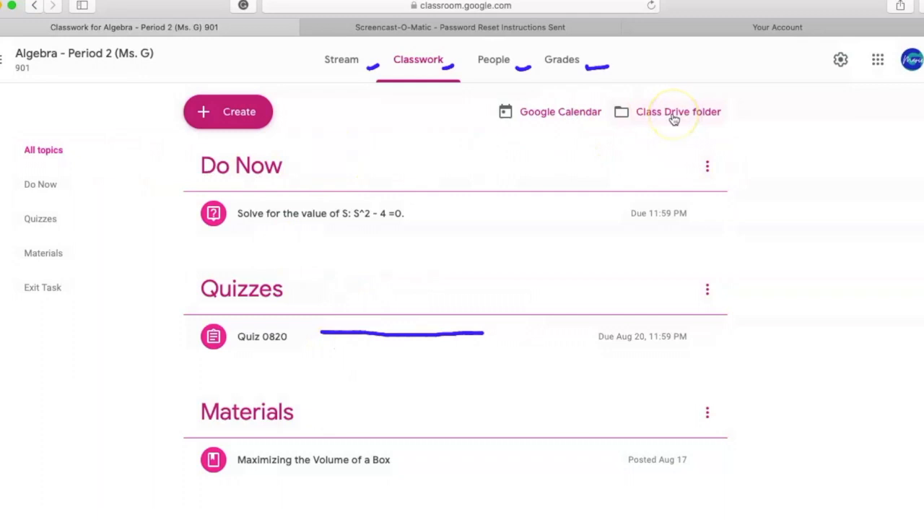
# Examine the class's teacher and student lists and the student invitation dialog, without inviting anyone
pyautogui.click(498, 61)
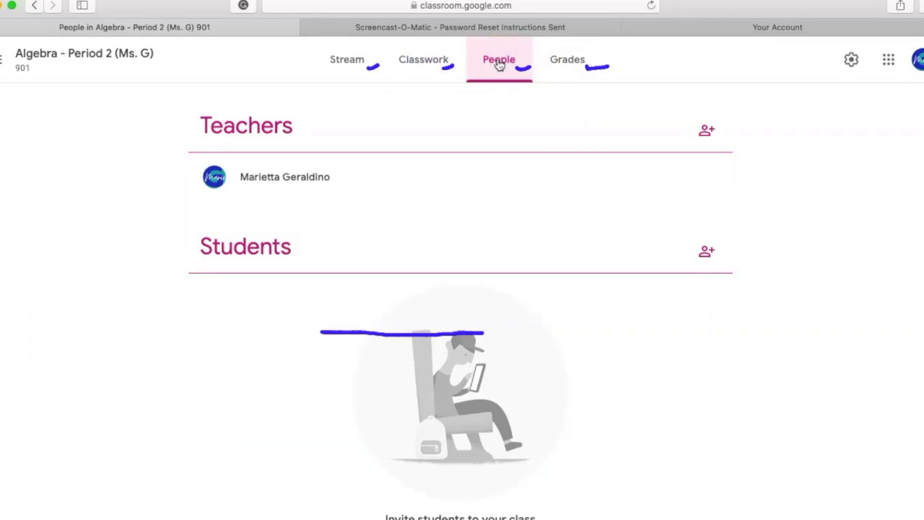
pyautogui.click(496, 79)
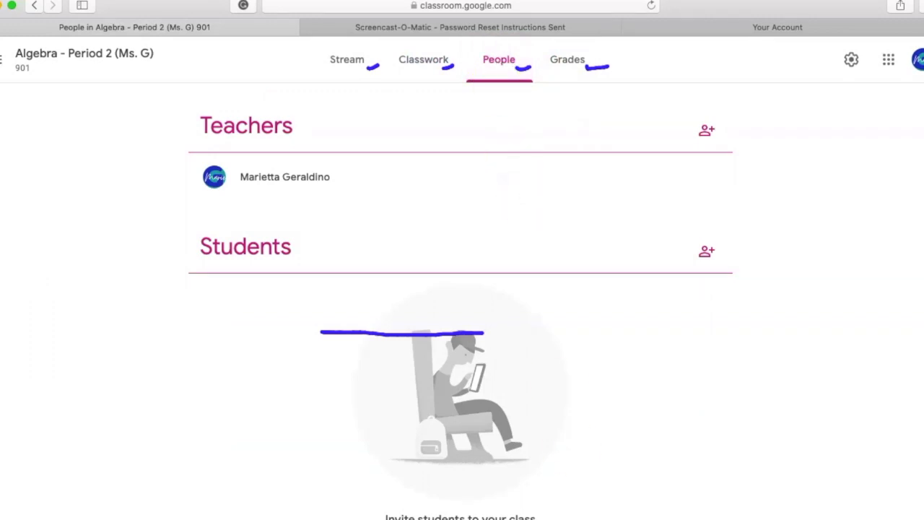
pyautogui.press('Delete')
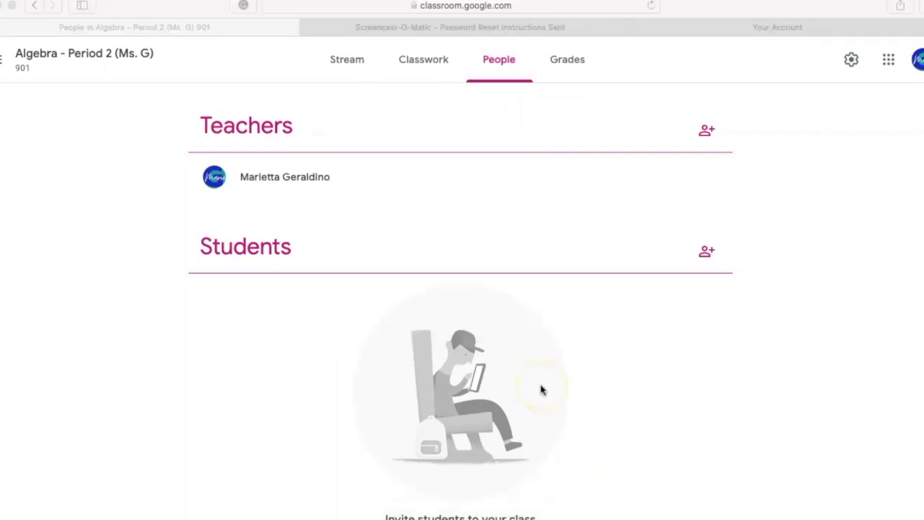
pyautogui.click(706, 133)
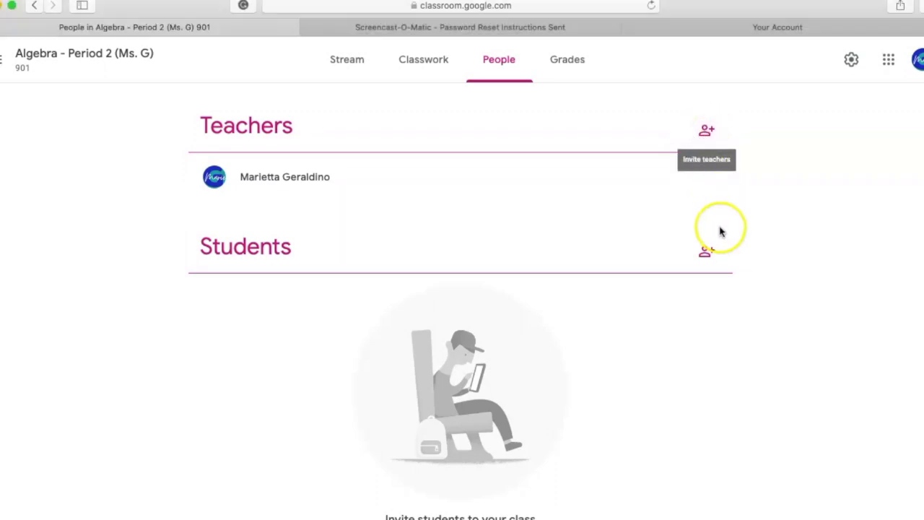
pyautogui.click(706, 252)
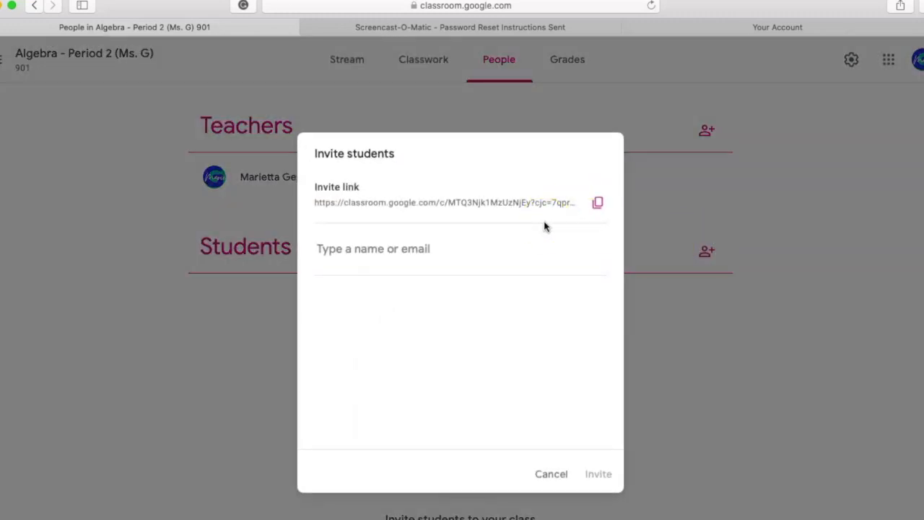
pyautogui.click(550, 478)
# Dismiss the gradebook's grading setup tip and examine the class settings, closing them without changes
pyautogui.click(558, 63)
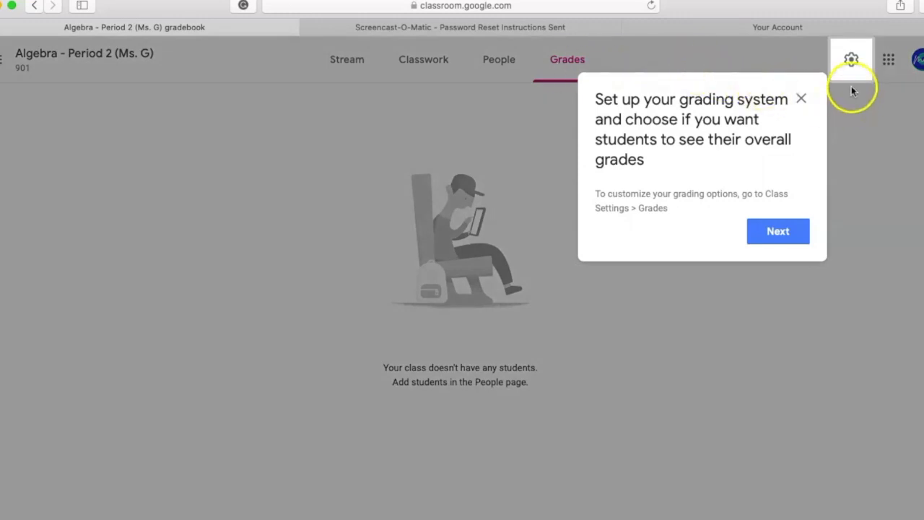
pyautogui.click(778, 231)
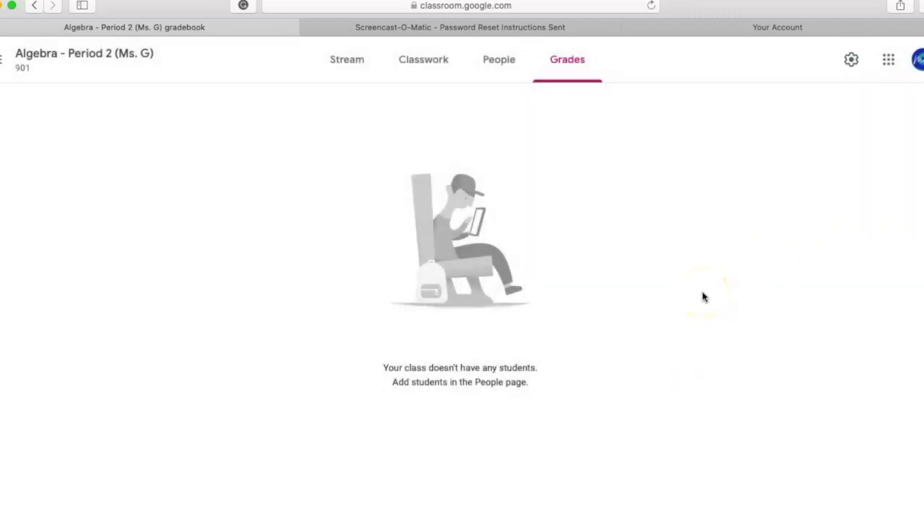
pyautogui.click(852, 62)
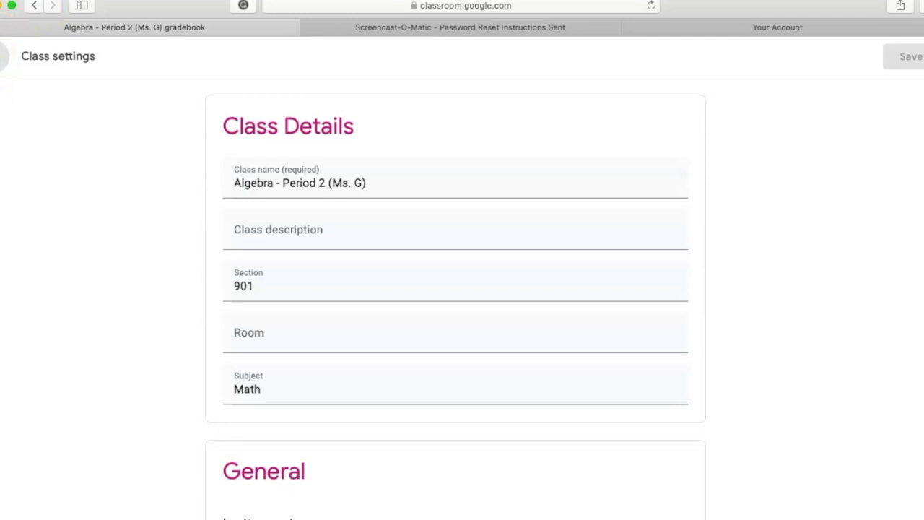
pyautogui.click(3, 56)
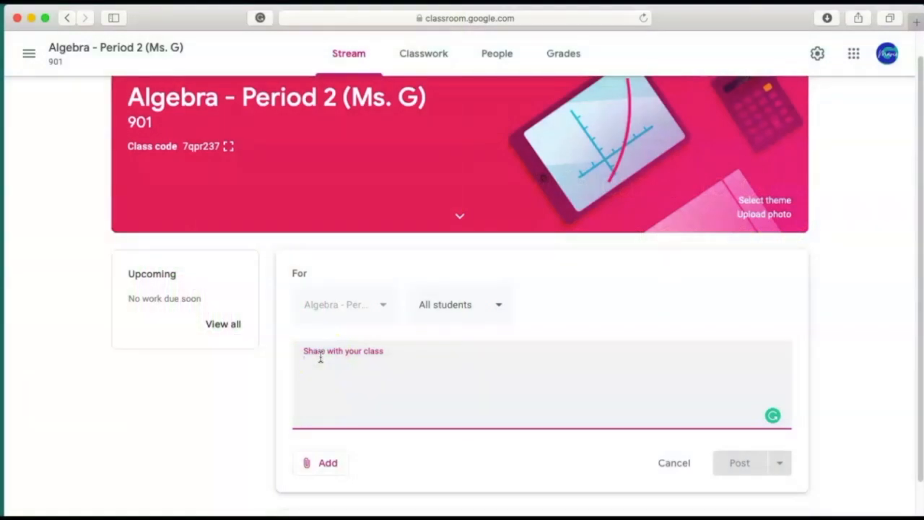
# Write a "Good morning!" announcement: watch the attached learning video, take notes of key ideas and outlined processes, and optionally write 1-2 questions for tomorrow's live session
pyautogui.write('Good')
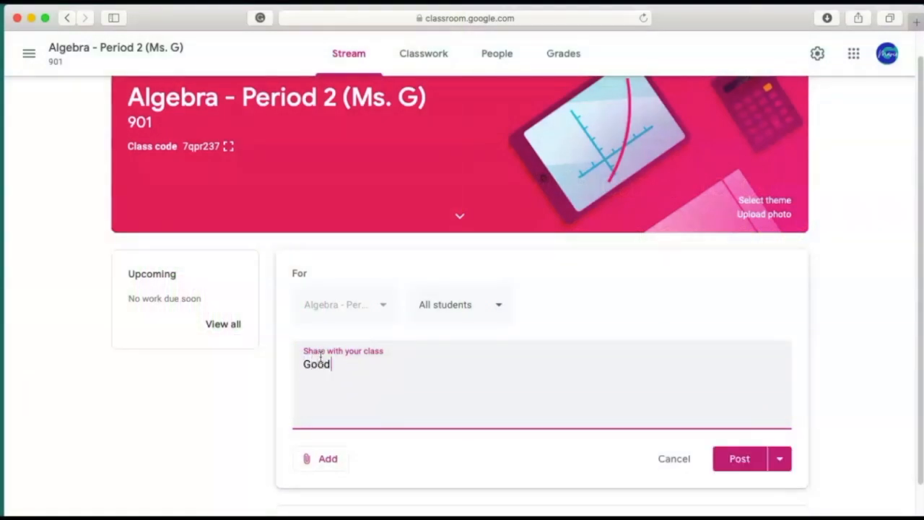
pyautogui.write(' morning! Watch')
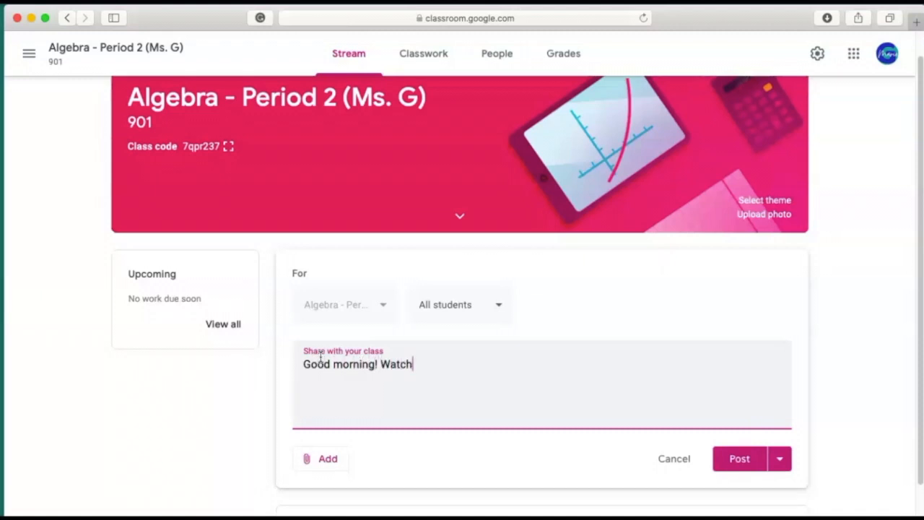
pyautogui.write(' the attached')
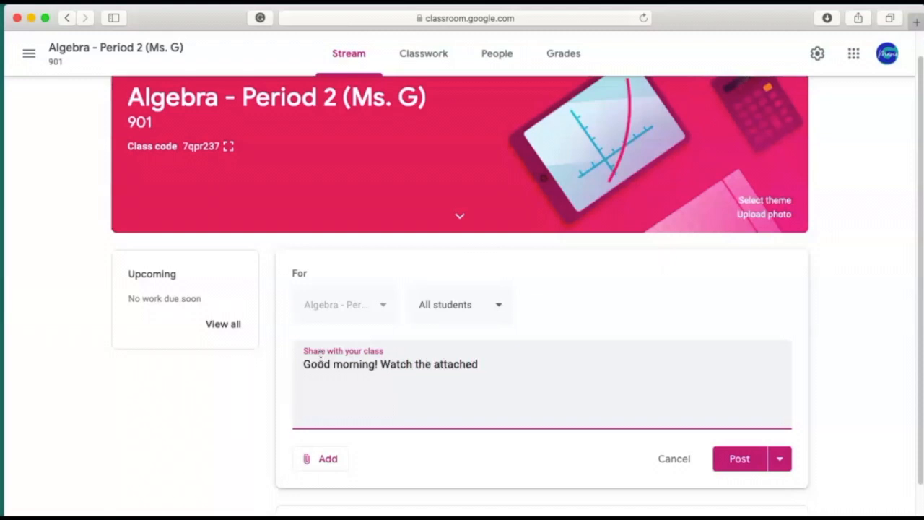
pyautogui.write(' learning video')
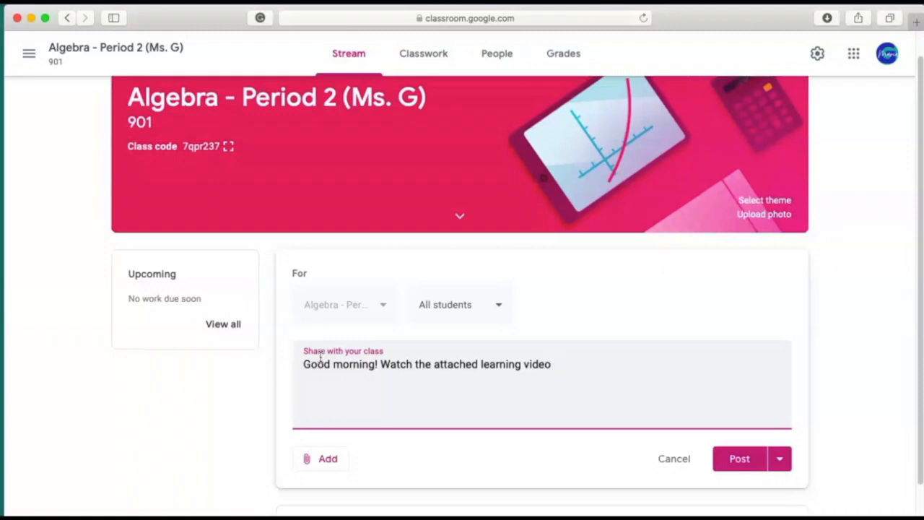
pyautogui.write('  and take notes of the key ideas and outlined')
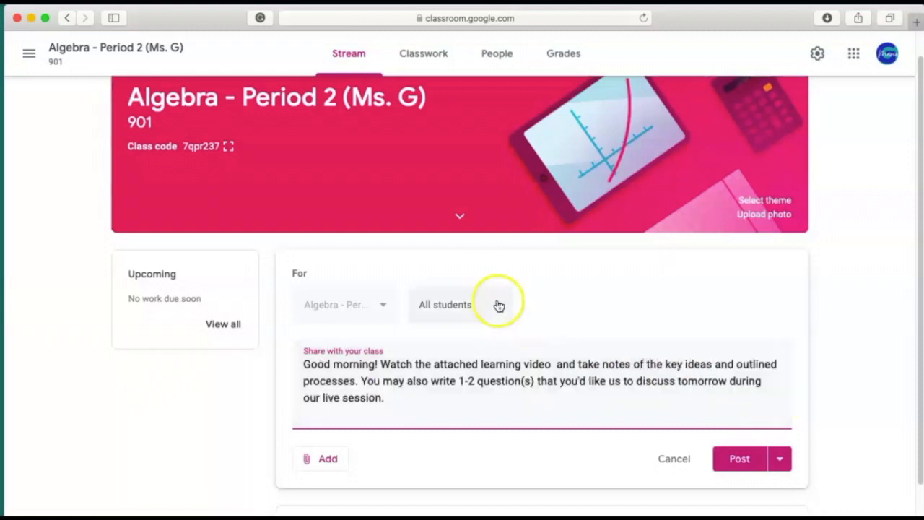
# Keep the announcement addressed to all students and attach the YouTube video "How to Maximize the Volume of a Box (Optimization)", found by searching MarieGConsulting
pyautogui.click(497, 304)
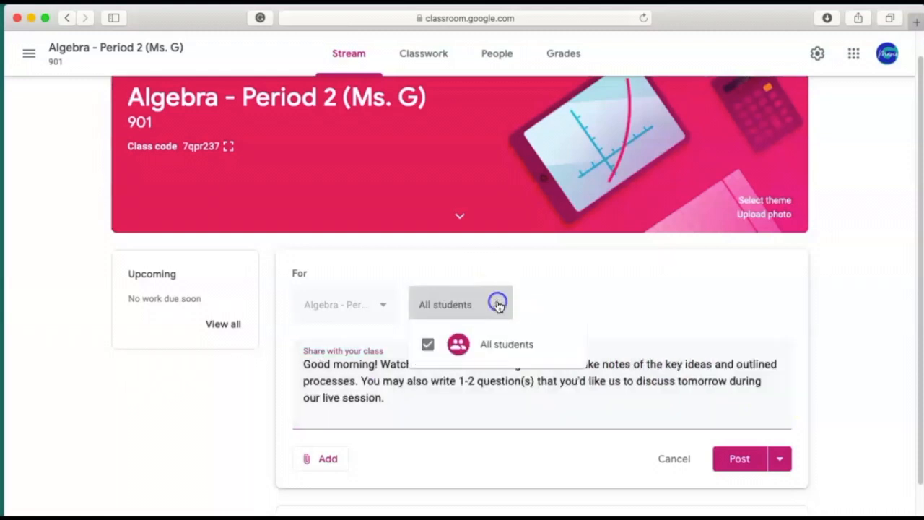
pyautogui.click(508, 348)
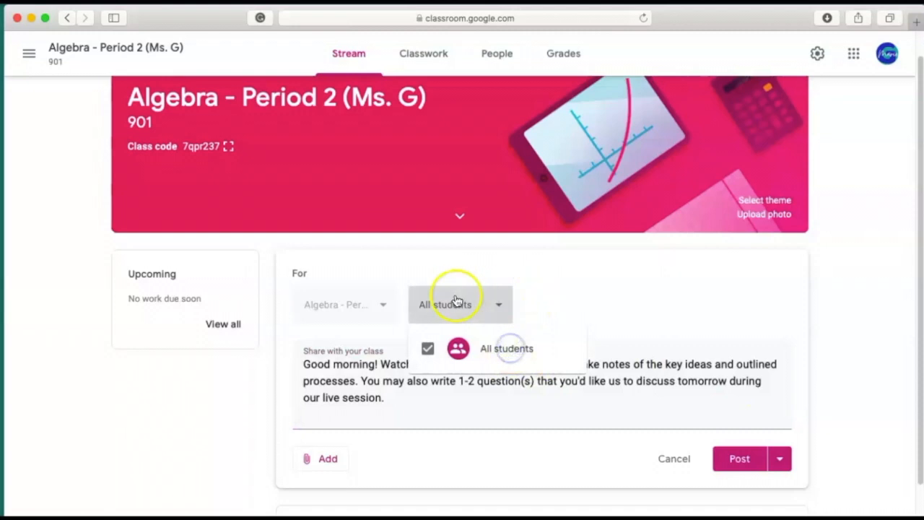
pyautogui.click(308, 462)
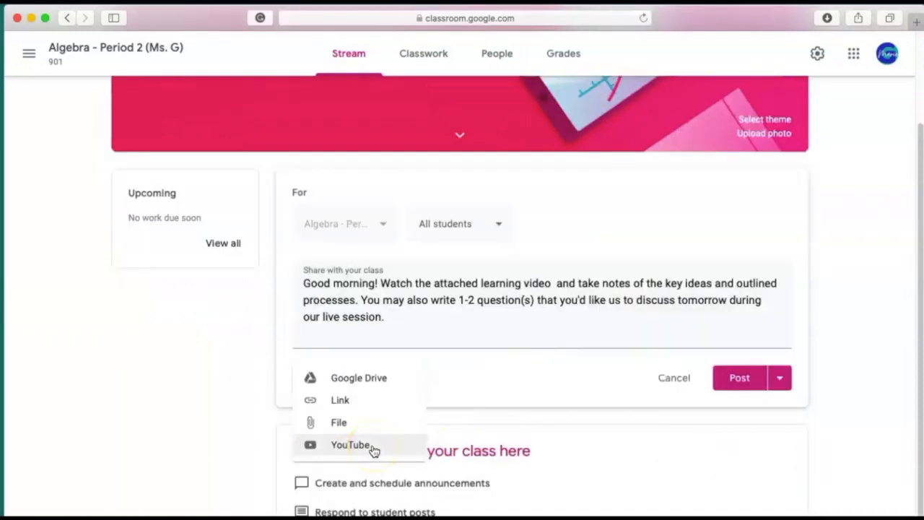
pyautogui.click(372, 446)
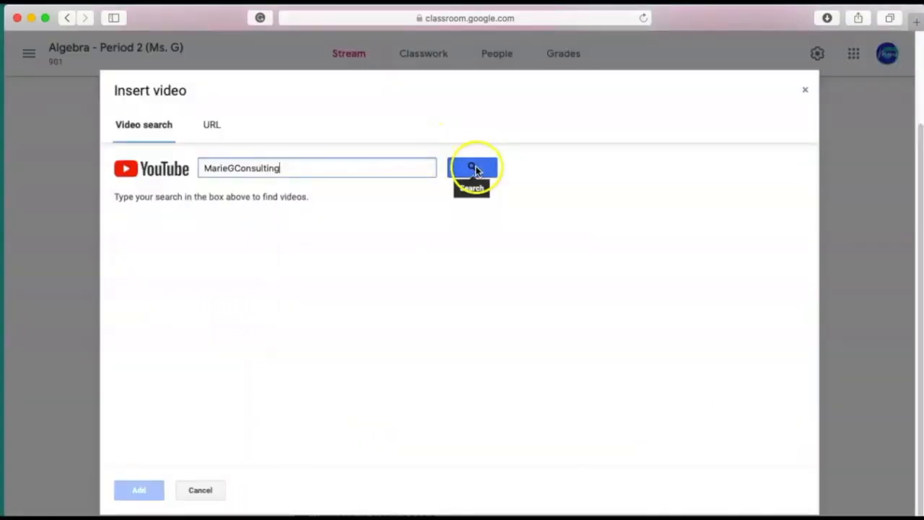
pyautogui.click(475, 167)
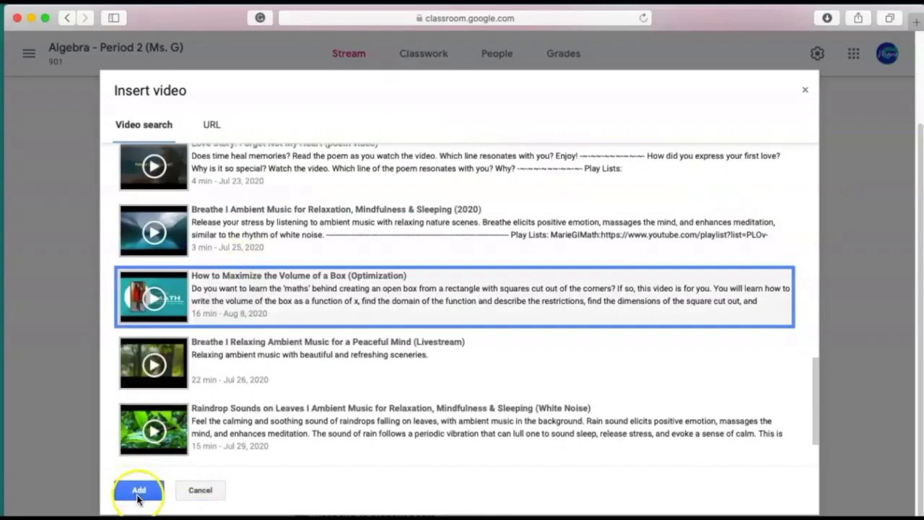
pyautogui.click(138, 490)
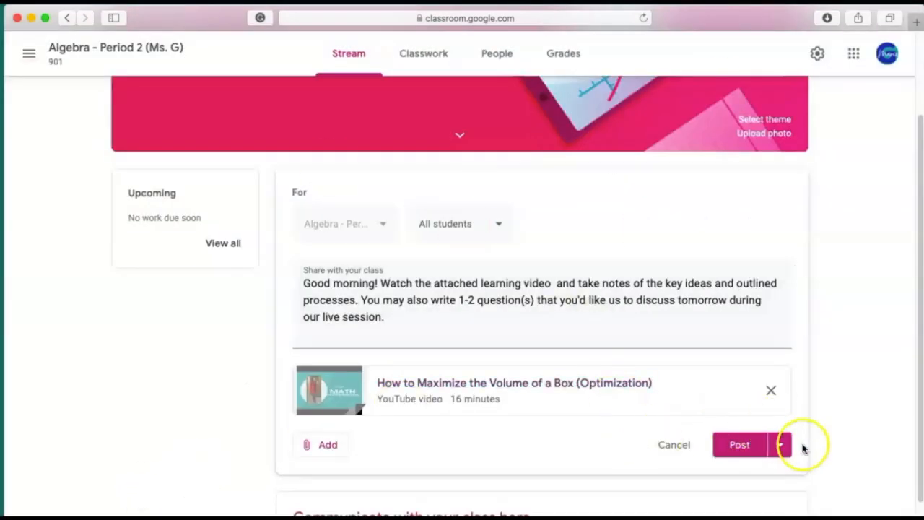
# Post the announcement with its attached video to the class stream immediately and review the published post
pyautogui.click(780, 444)
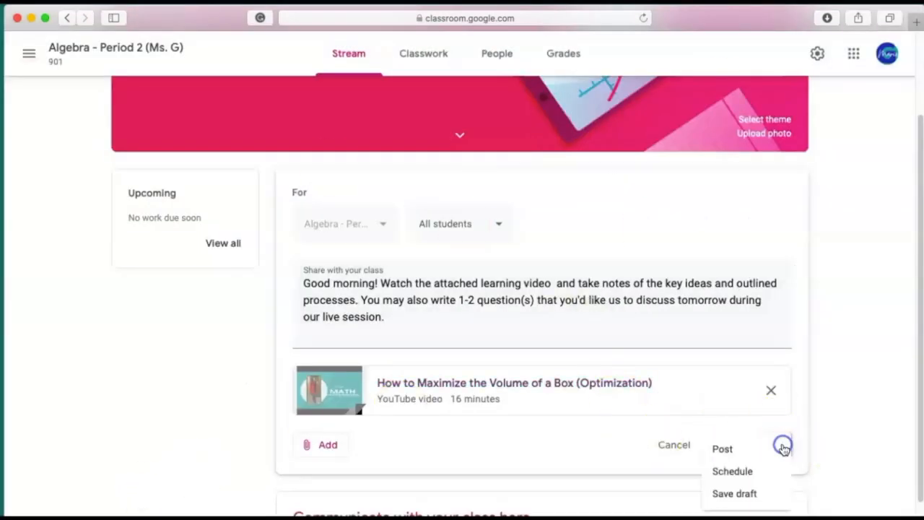
pyautogui.click(722, 448)
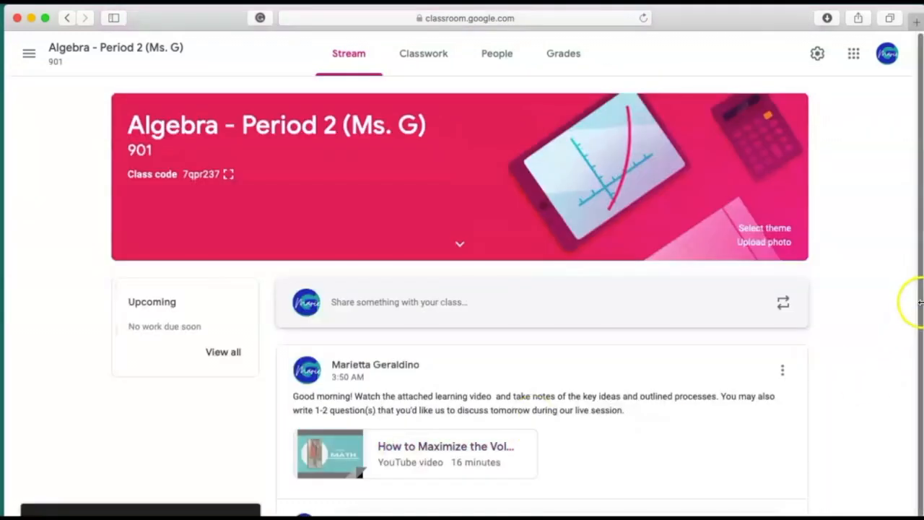
pyautogui.scroll(-2, 918, 361)
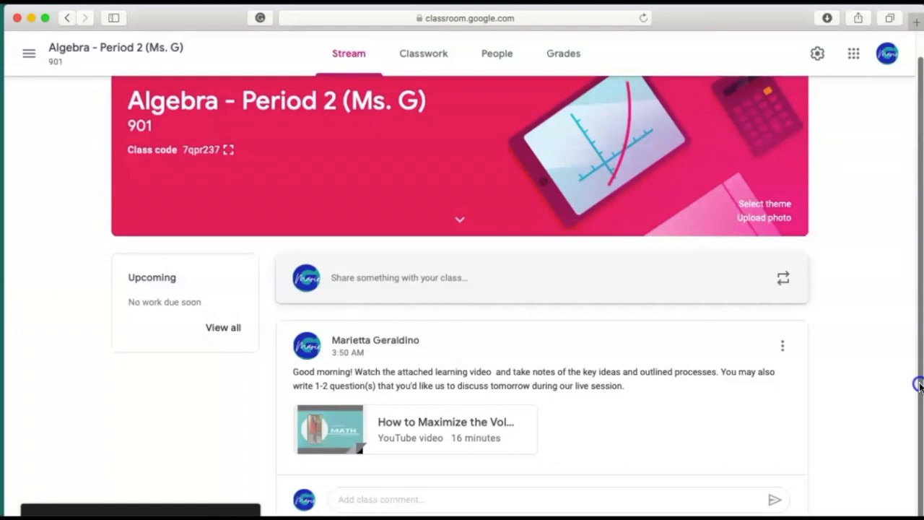
# Create a new classwork assignment titled "Assignment 0816: Pascal's triangle and Binomial Expansion"
pyautogui.click(257, 106)
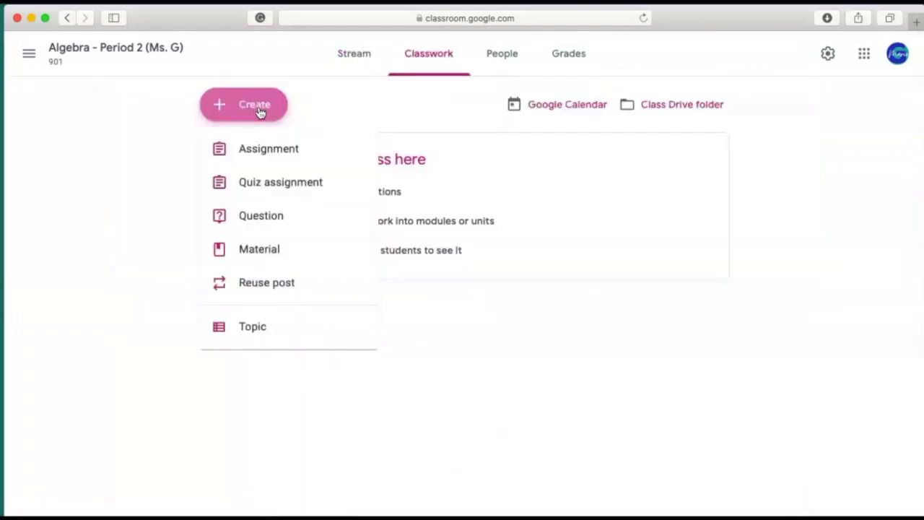
pyautogui.click(274, 147)
pyautogui.click(151, 105)
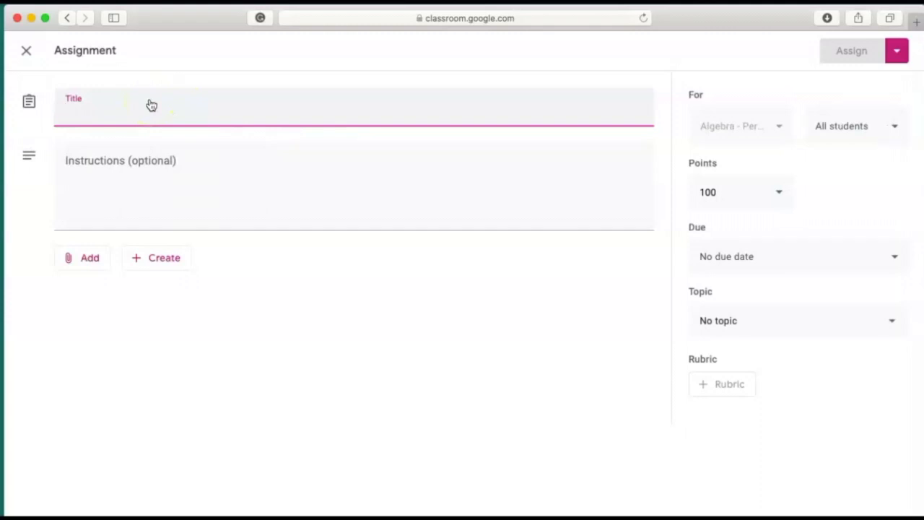
pyautogui.write('As')
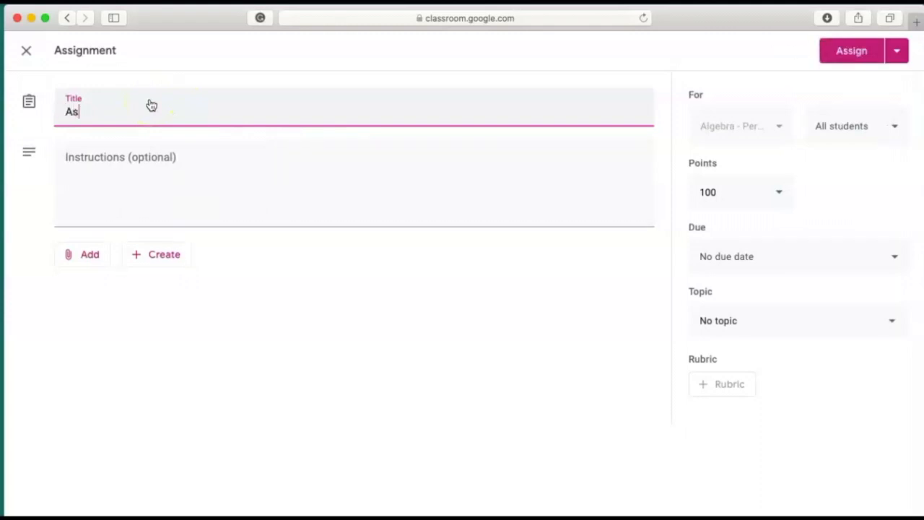
pyautogui.write('signment')
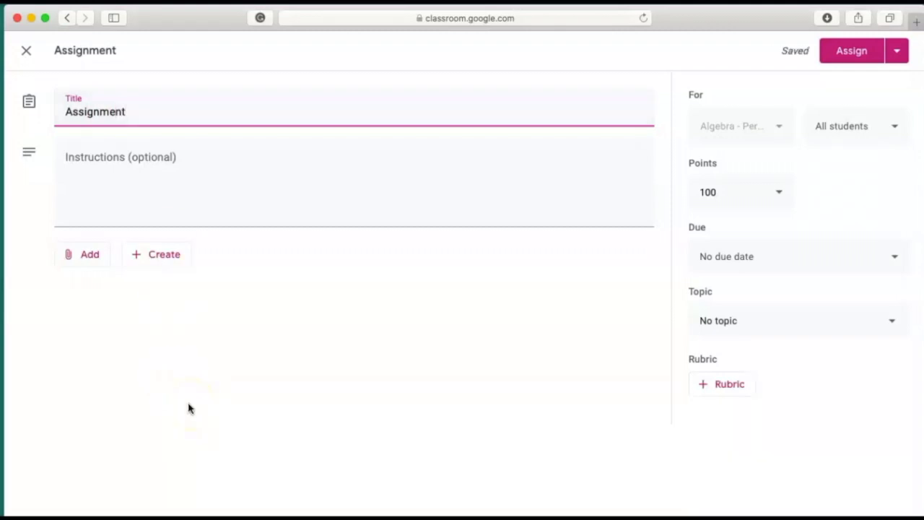
pyautogui.write(' 0816: ')
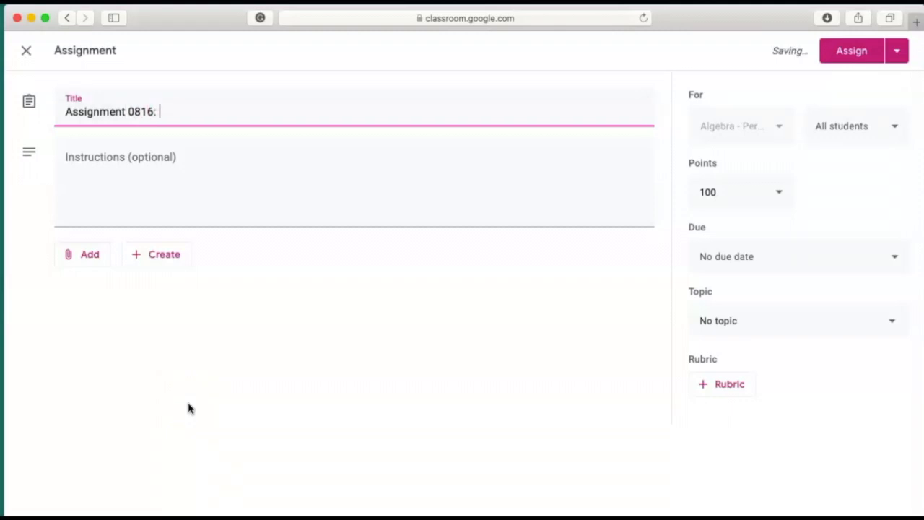
pyautogui.write("Pascal's Triang")
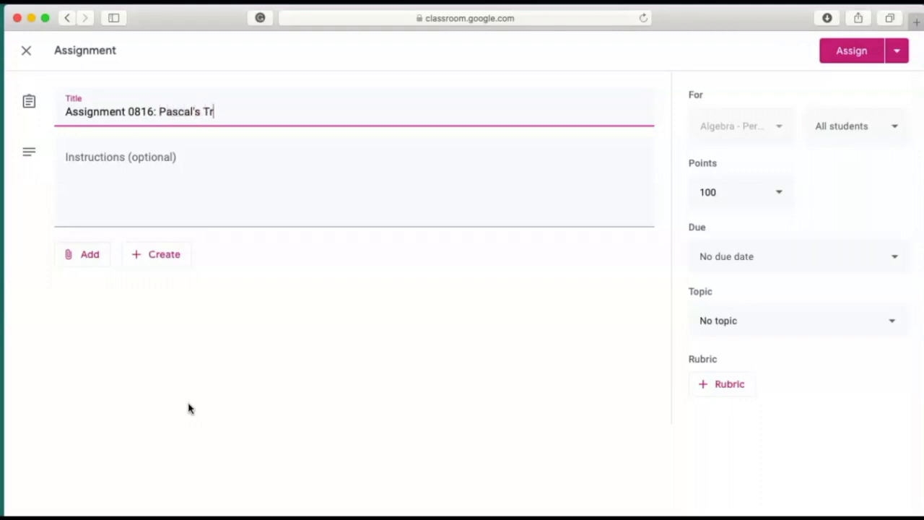
pyautogui.write('le and Binomial Expansion')
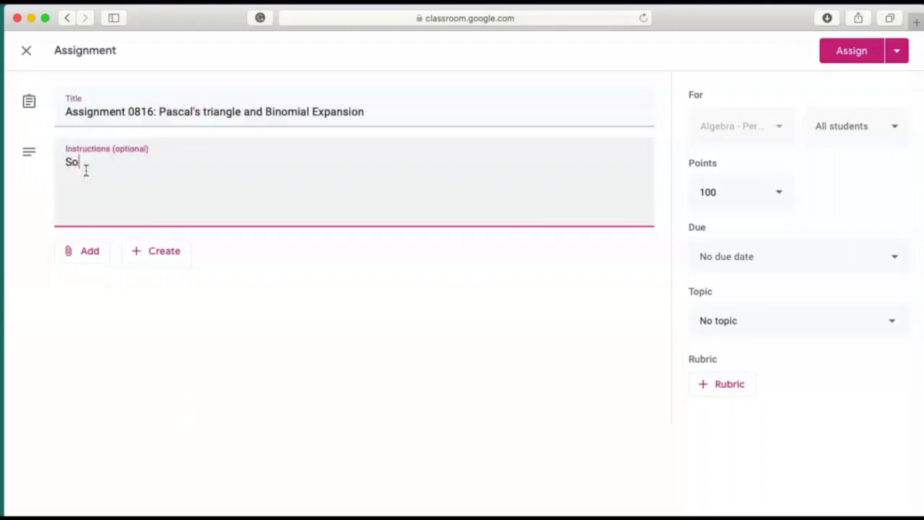
# Write instructions: solve at least 2 of the 4 Task Sheet problems, submit a photo or use goformative.com/join's whiteboard, due August 17th by 2 pm
pyautogui.write('ve at least 2 of the 4 prob')
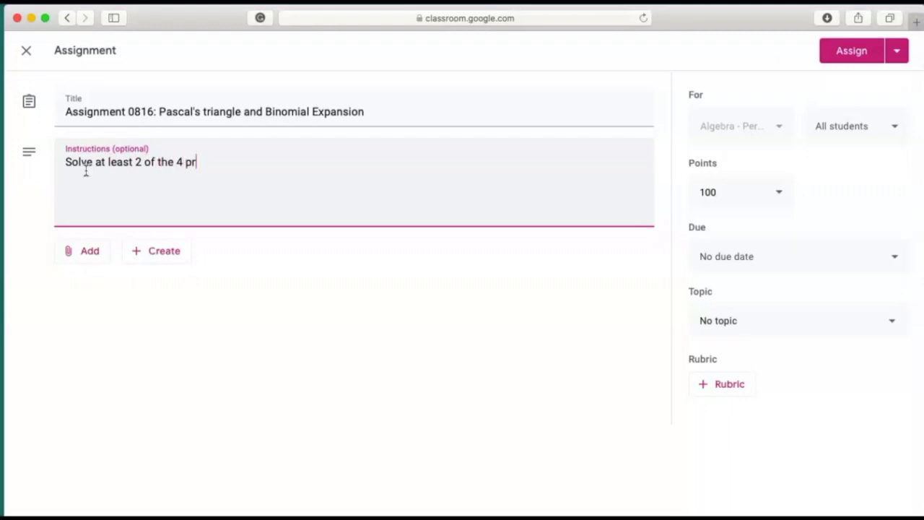
pyautogui.write('lems listed in the attached Assignment 0816 Task Sheet. You will options to submit:')
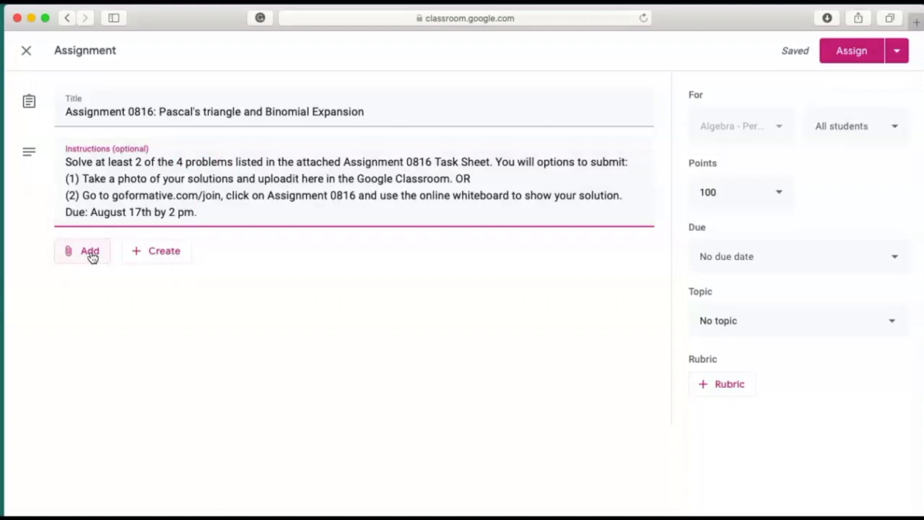
# Attach the Assignment 0816 Google Docs file from Google Drive to the assignment and make a copy for each student
pyautogui.click(91, 253)
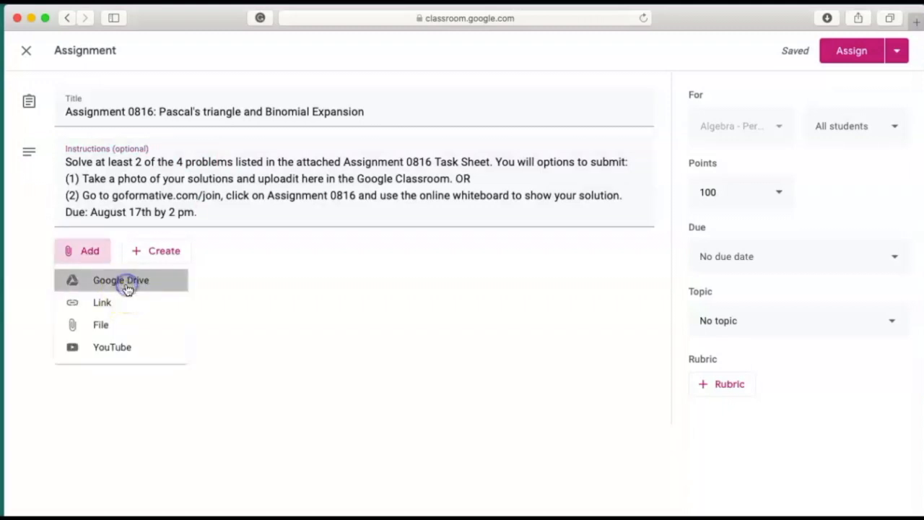
pyautogui.click(123, 281)
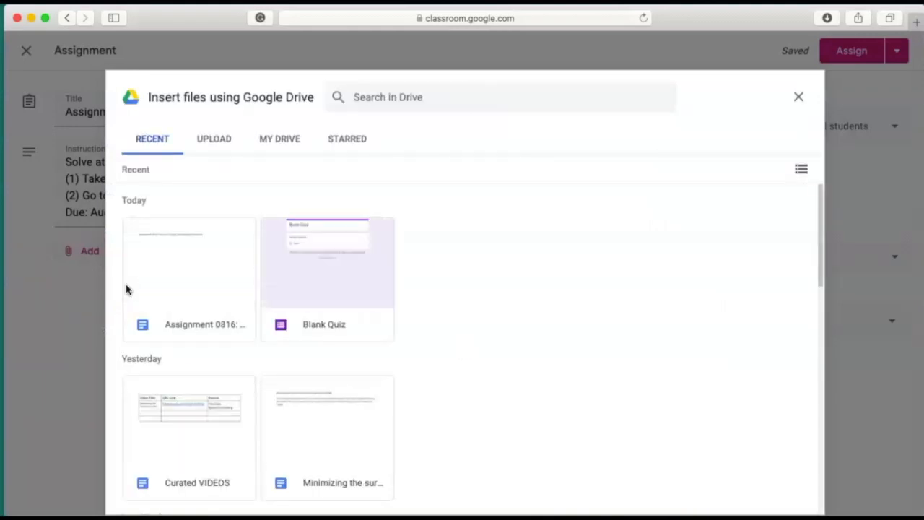
pyautogui.click(126, 288)
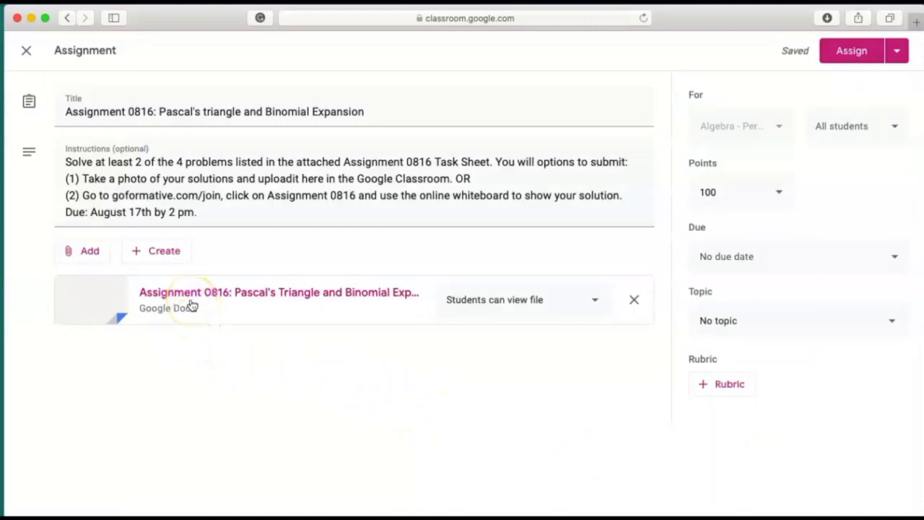
pyautogui.click(597, 303)
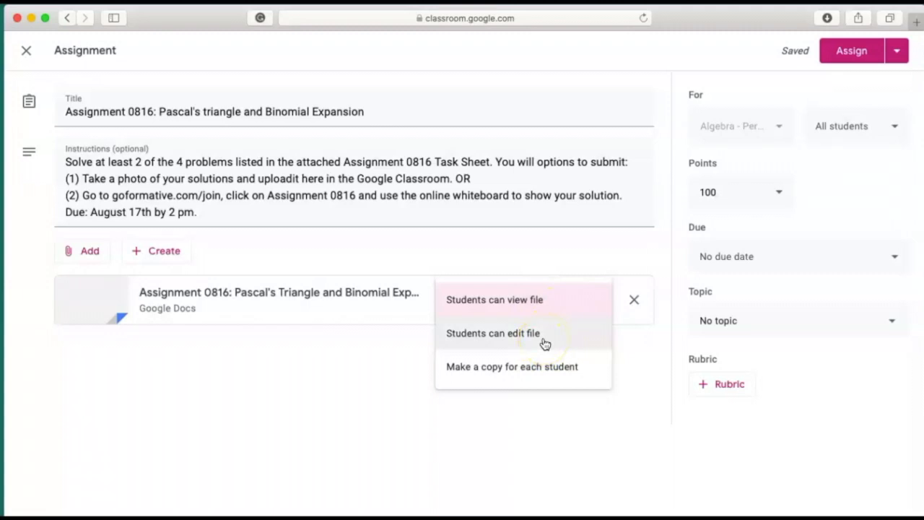
pyautogui.click(545, 368)
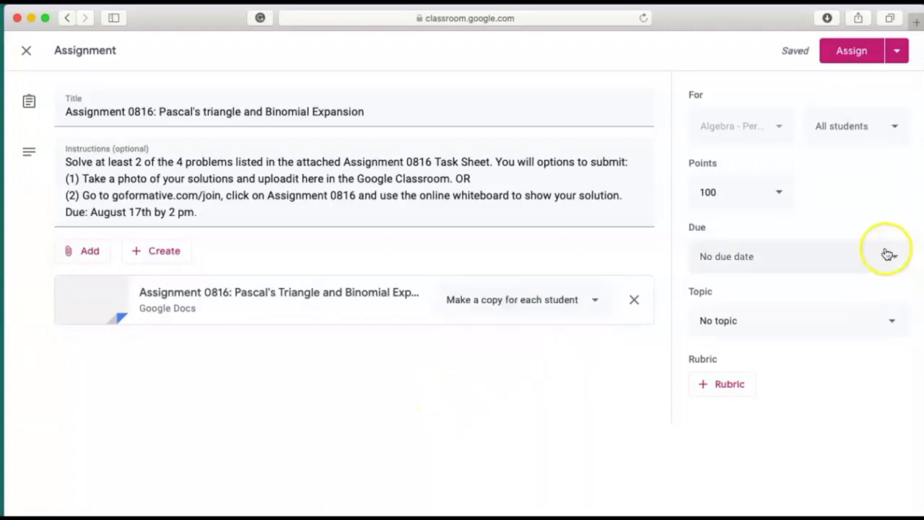
# Keep the assignment for all students and set its due date to Aug 17, 2020 at 2:00 PM
pyautogui.click(888, 125)
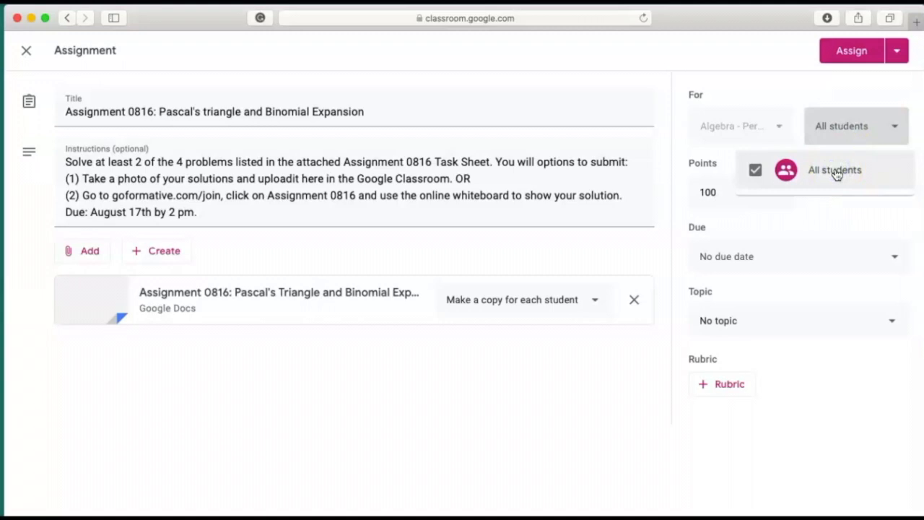
pyautogui.click(660, 204)
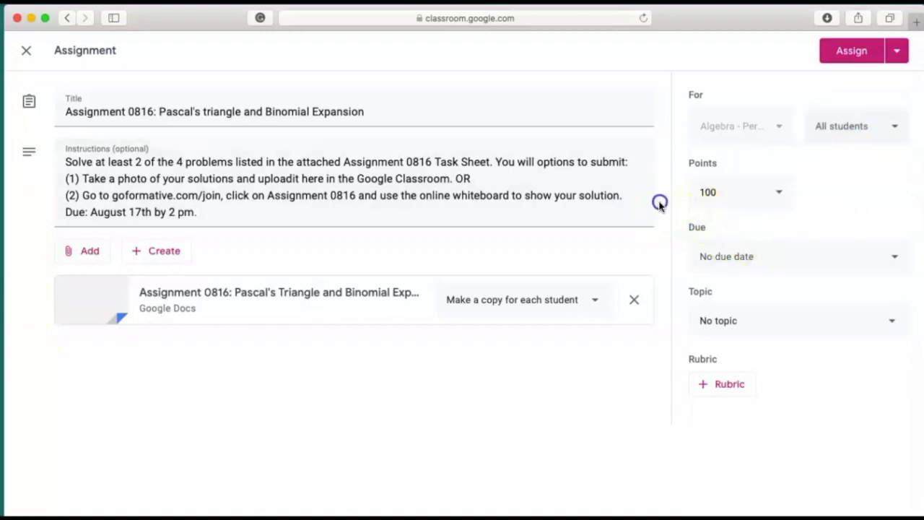
pyautogui.click(894, 258)
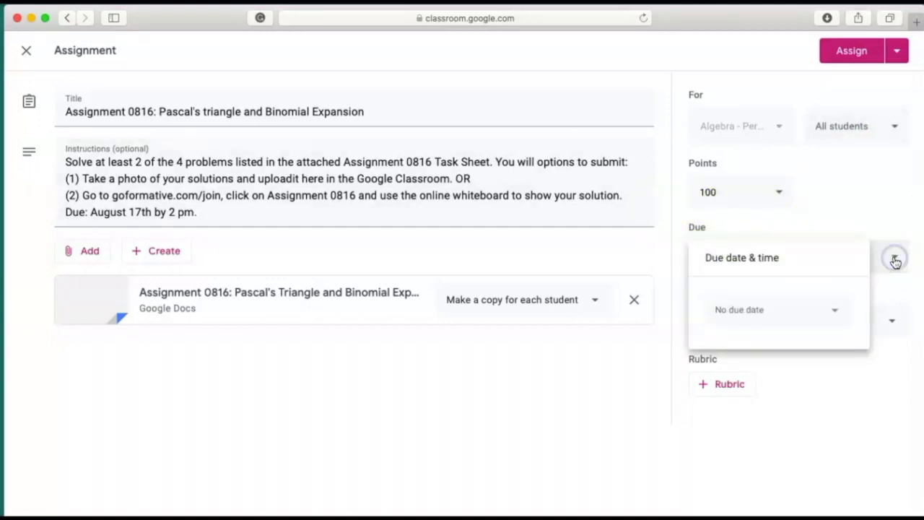
pyautogui.click(833, 310)
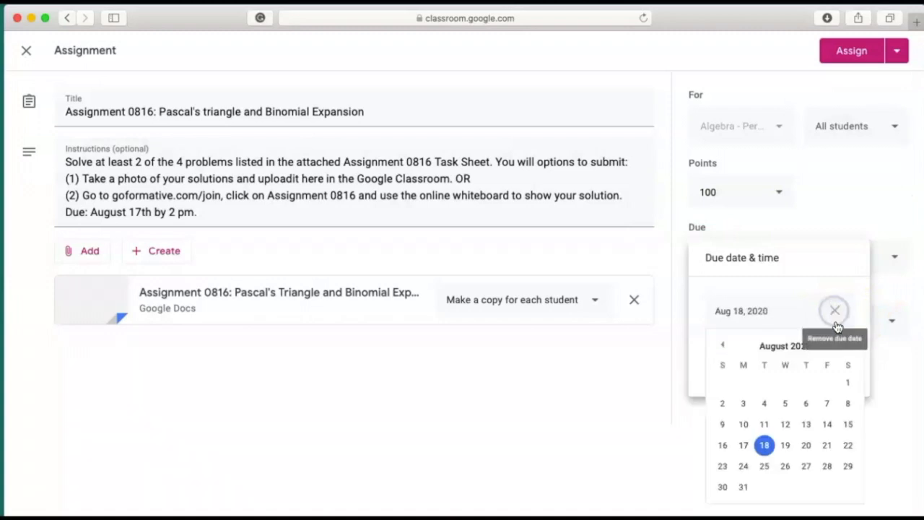
pyautogui.click(745, 445)
pyautogui.click(765, 365)
pyautogui.click(721, 358)
pyautogui.click(722, 359)
pyautogui.moveTo(715, 360); pyautogui.dragTo(723, 357)
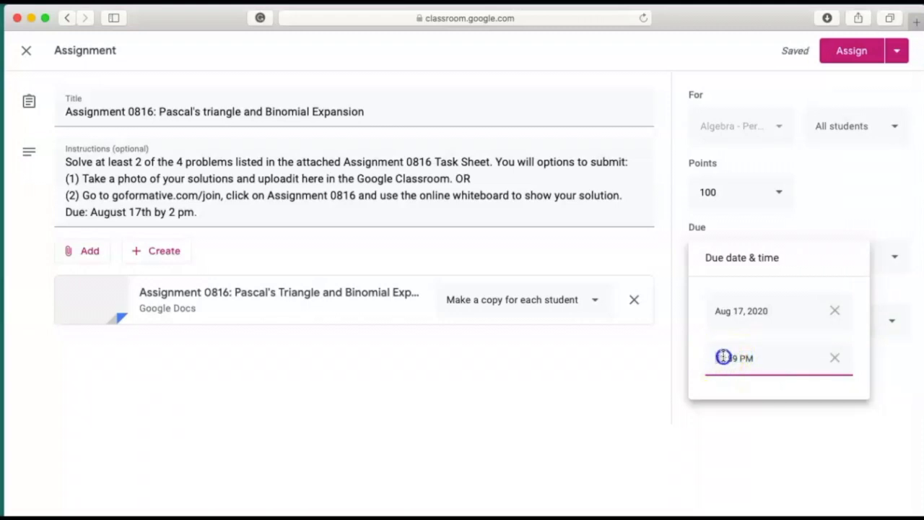
pyautogui.write('2')
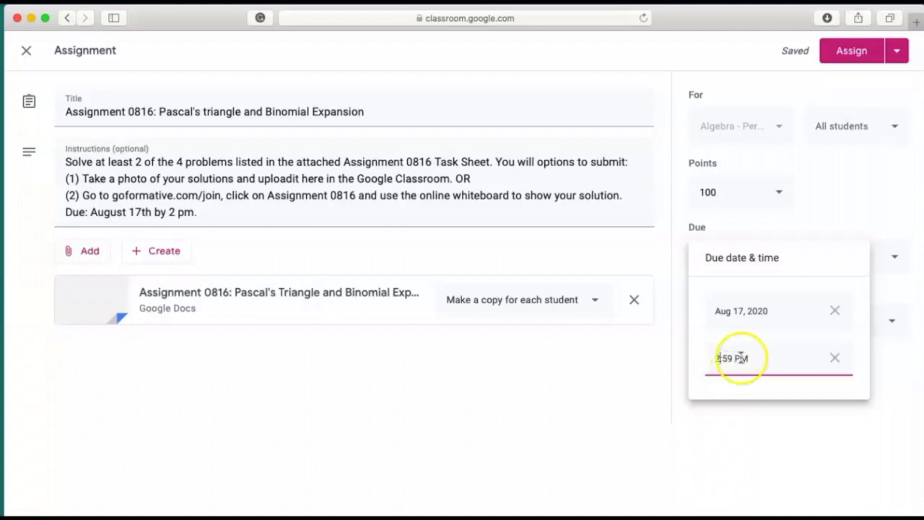
pyautogui.moveTo(730, 358); pyautogui.dragTo(724, 359)
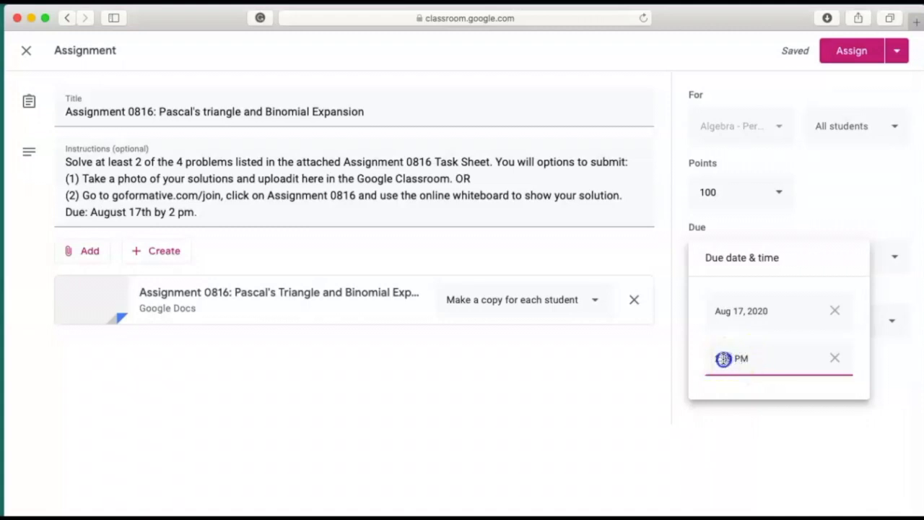
pyautogui.write('00')
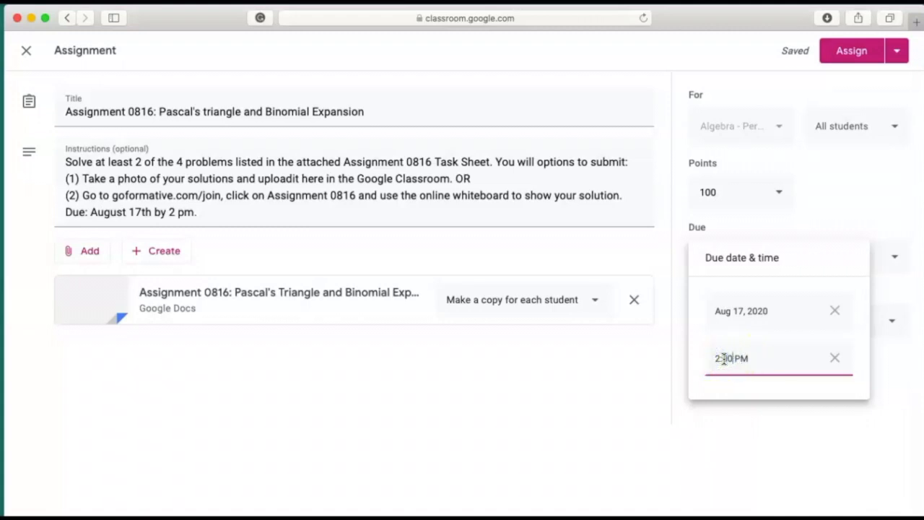
pyautogui.click(855, 425)
# Create the topic "Exit Task" for the assignment
pyautogui.click(894, 322)
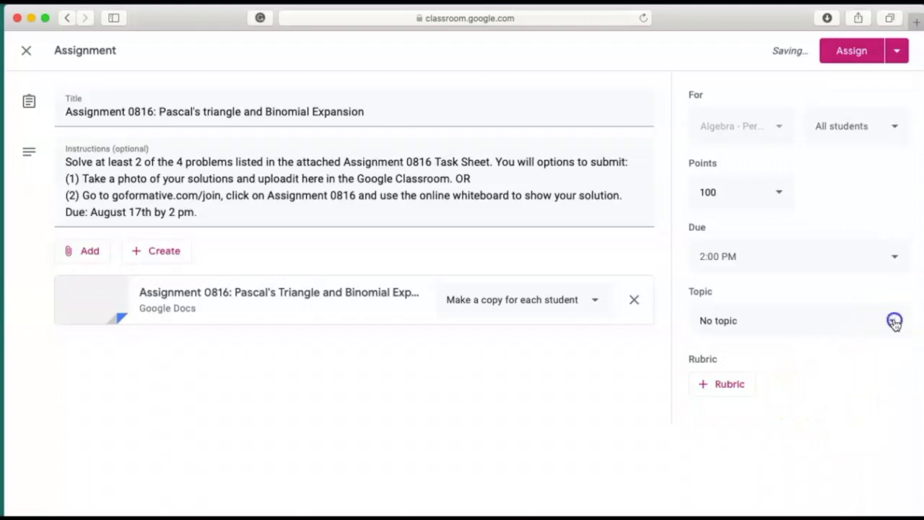
pyautogui.click(780, 361)
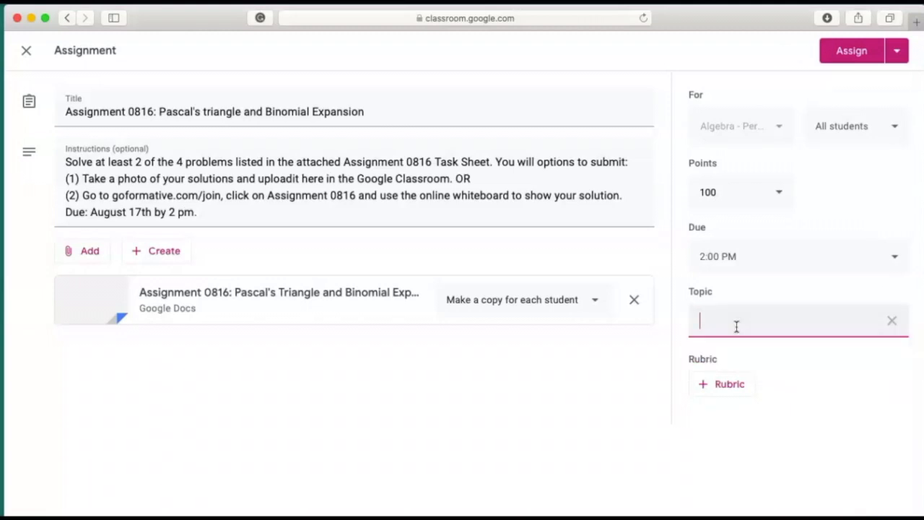
pyautogui.write('Exit Task')
pyautogui.click(830, 393)
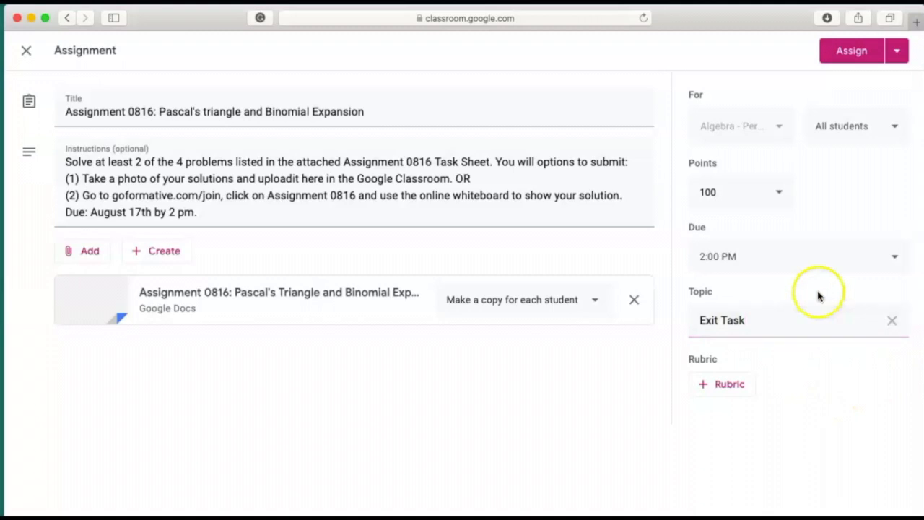
pyautogui.click(810, 367)
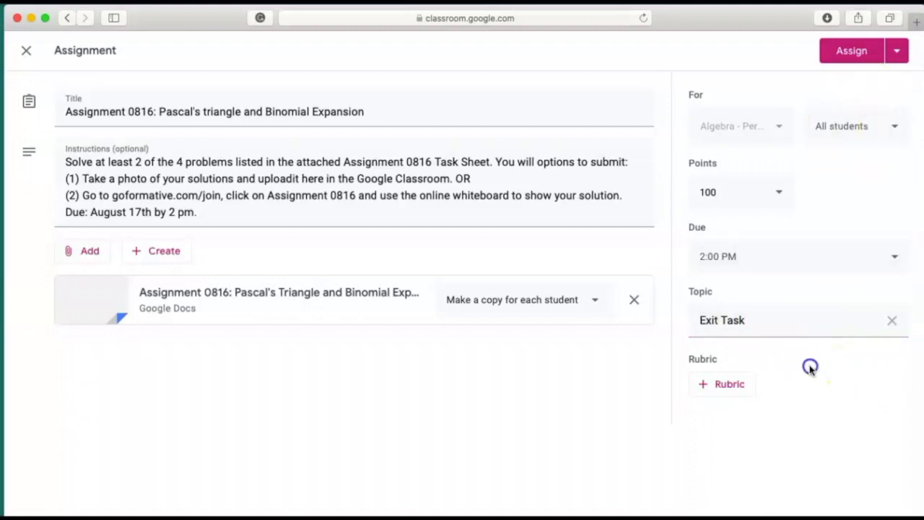
# Schedule the Pascal's triangle assignment to be posted at 8:00 AM
pyautogui.click(897, 51)
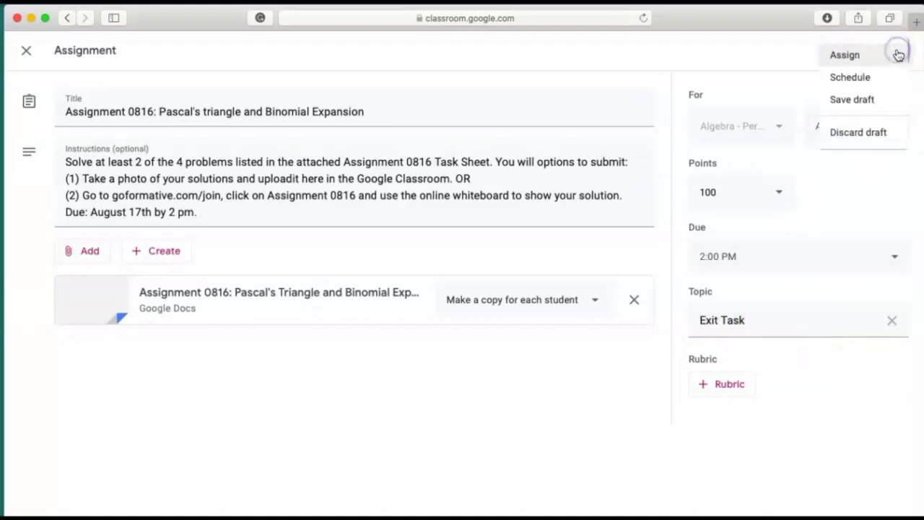
pyautogui.click(857, 84)
pyautogui.click(513, 362)
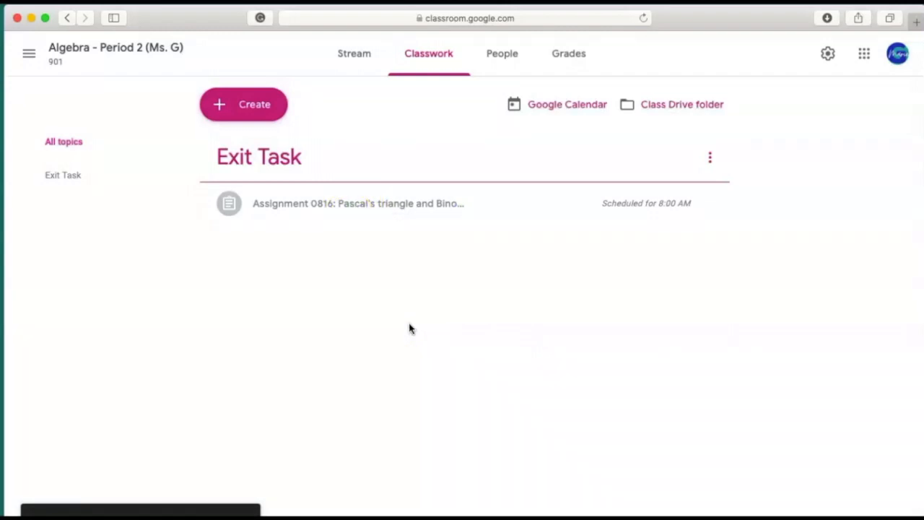
pyautogui.click(420, 321)
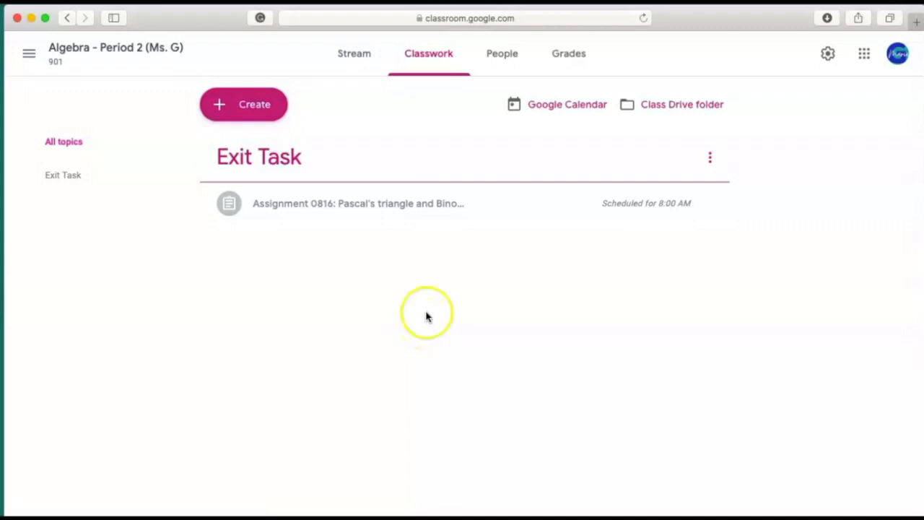
# Start a new material post in Classwork and title it "Maximizing the Volume of a Box"
pyautogui.click(244, 104)
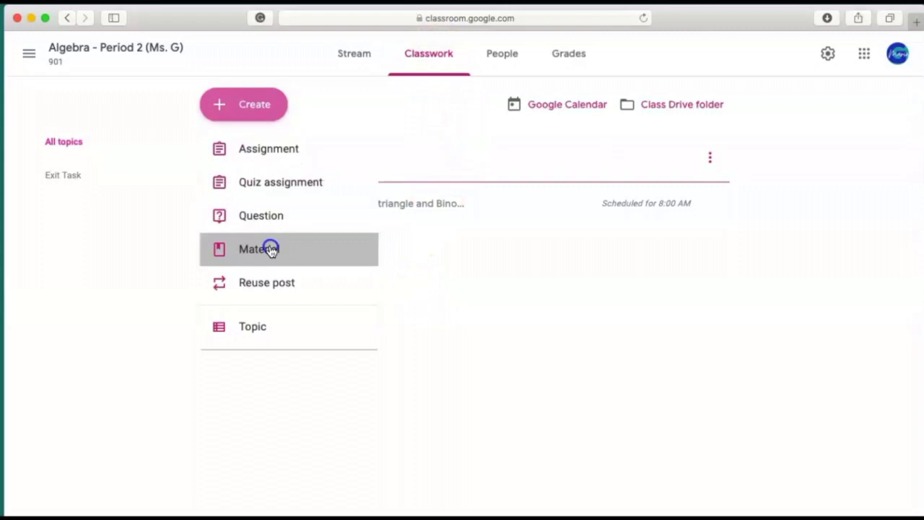
pyautogui.click(268, 248)
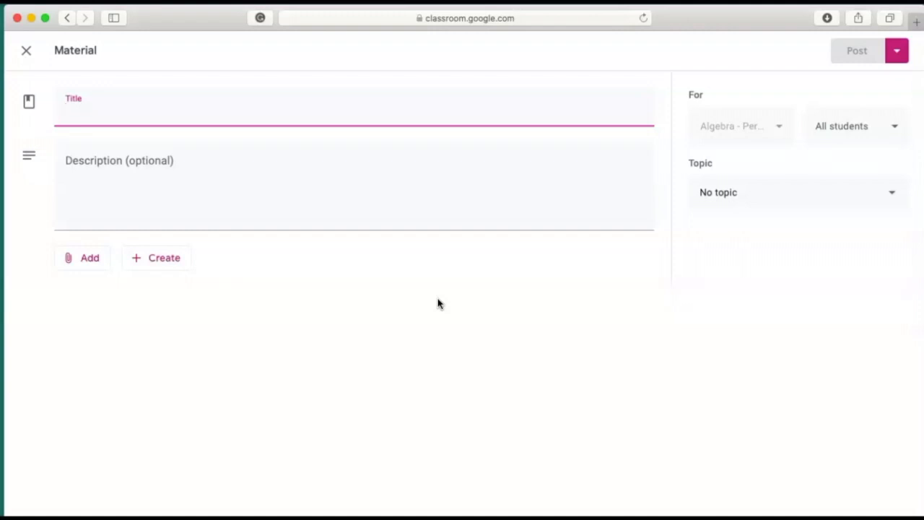
pyautogui.write('T')
pyautogui.press('BackSpace')
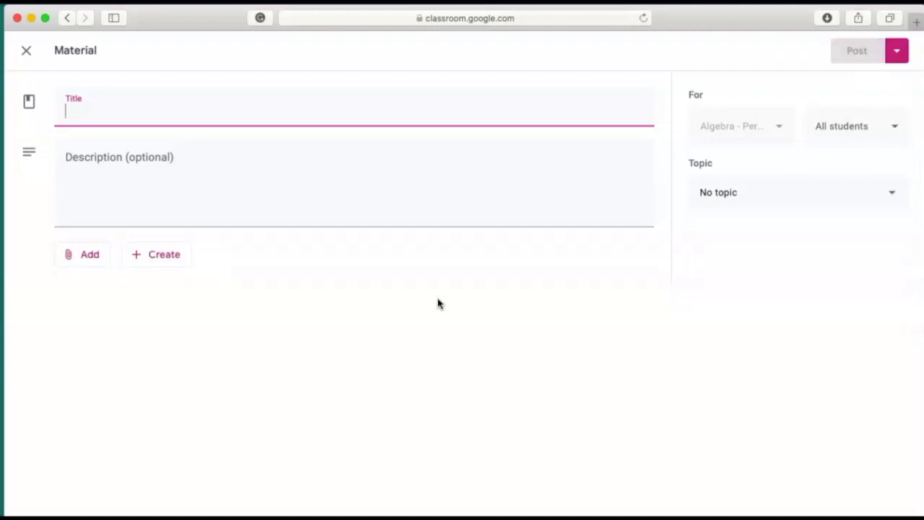
pyautogui.write('maximizing')
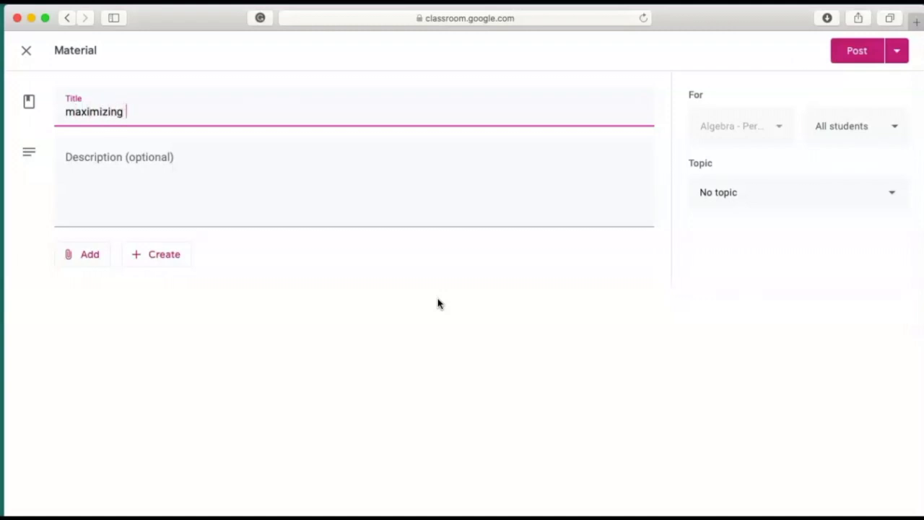
pyautogui.press('BackSpace')
pyautogui.press('BackSpace')
pyautogui.press('BackSpace')
pyautogui.press('BackSpace')
pyautogui.press('BackSpace')
pyautogui.press('BackSpace')
pyautogui.press('BackSpace')
pyautogui.press('BackSpace')
pyautogui.press('BackSpace')
pyautogui.press('BackSpace')
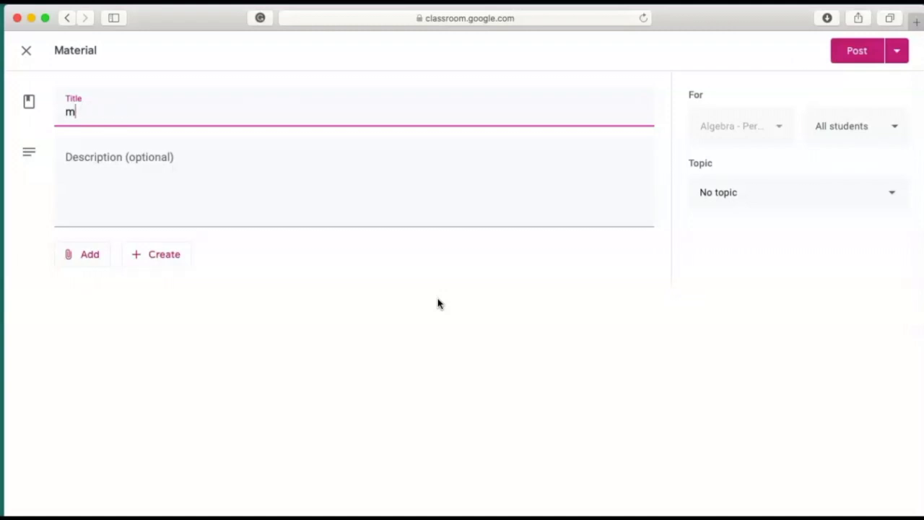
pyautogui.write('maximizing the')
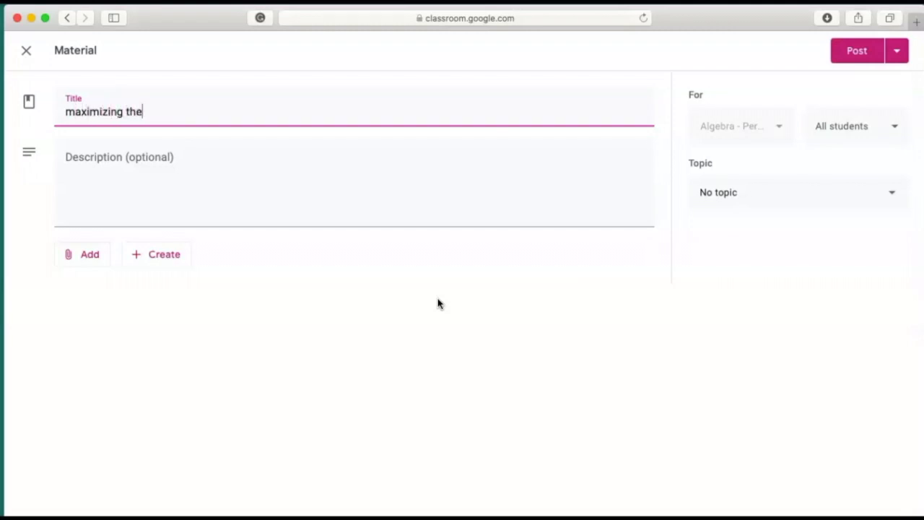
pyautogui.write(' Volume of a ')
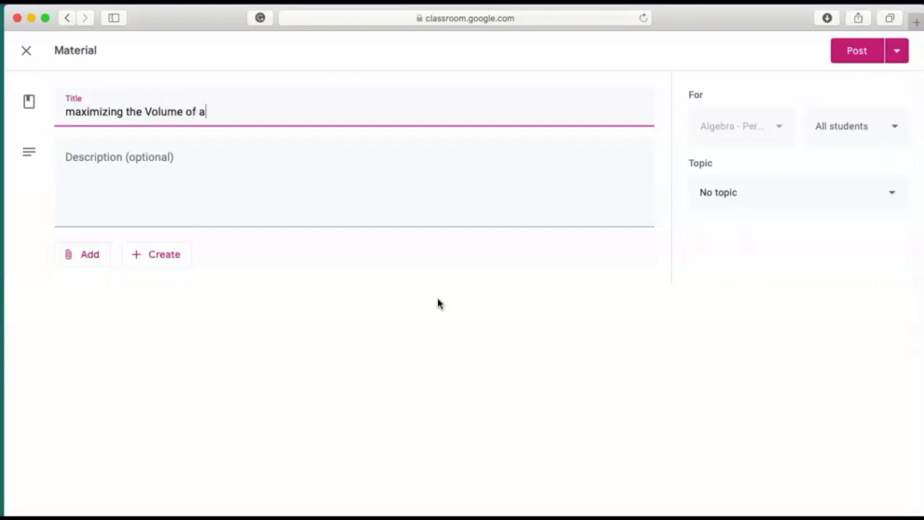
pyautogui.write('Box')
pyautogui.click(73, 113)
pyautogui.press('BackSpace')
pyautogui.write('M')
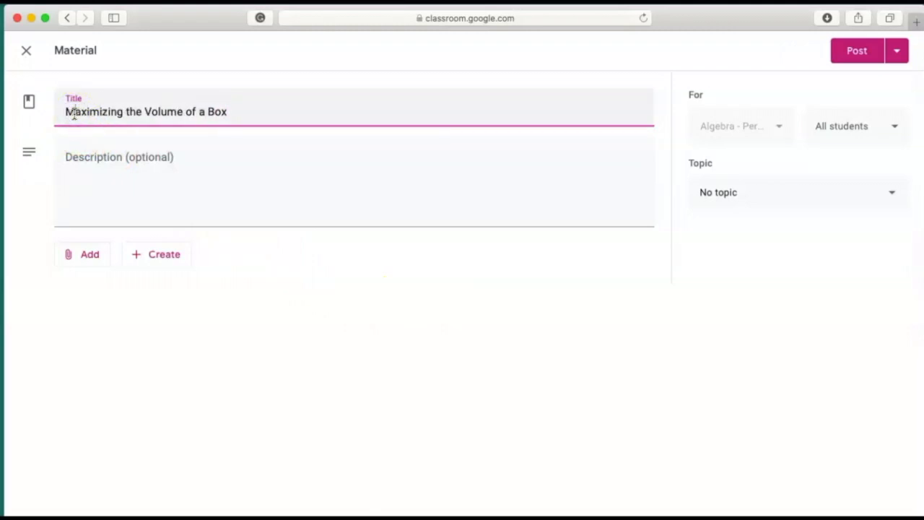
# Enter the material's description: "This was posted on the STREAM on August 16th."
pyautogui.click(102, 171)
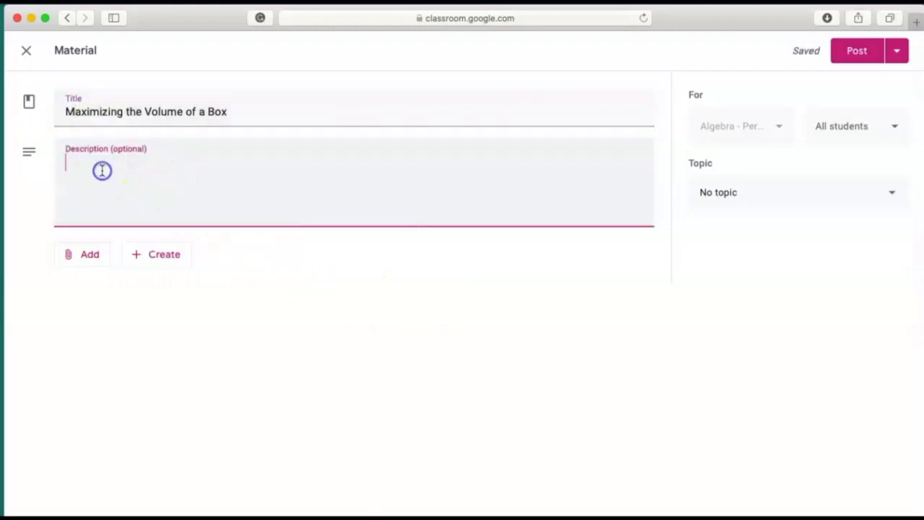
pyautogui.write('This')
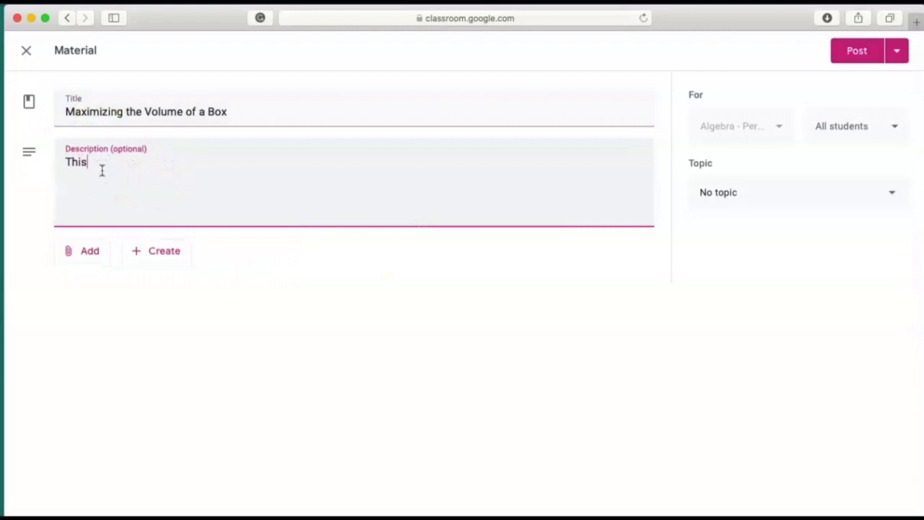
pyautogui.write(' was posted on the STREAM on August 16th.')
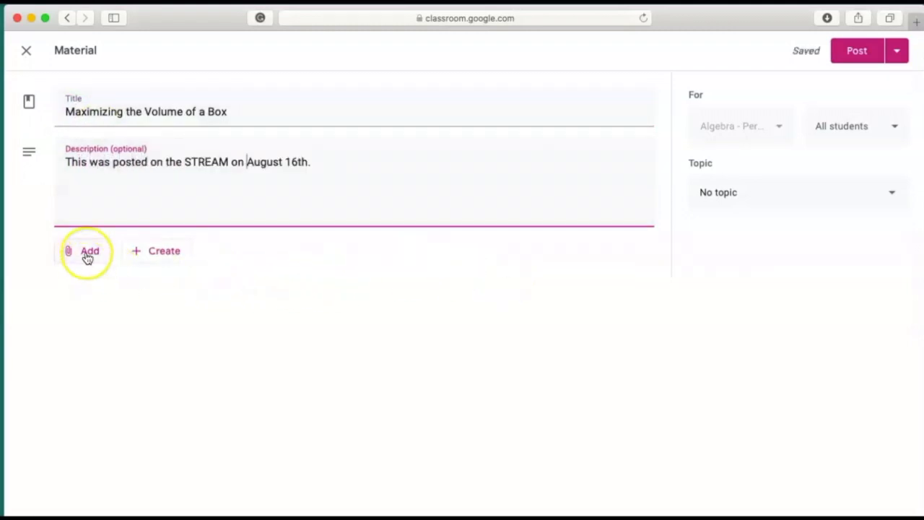
# Attach the YouTube video "How to Maximize the Volume of a Box (Optimization)" and post the material under a new topic "Materials"
pyautogui.click(87, 258)
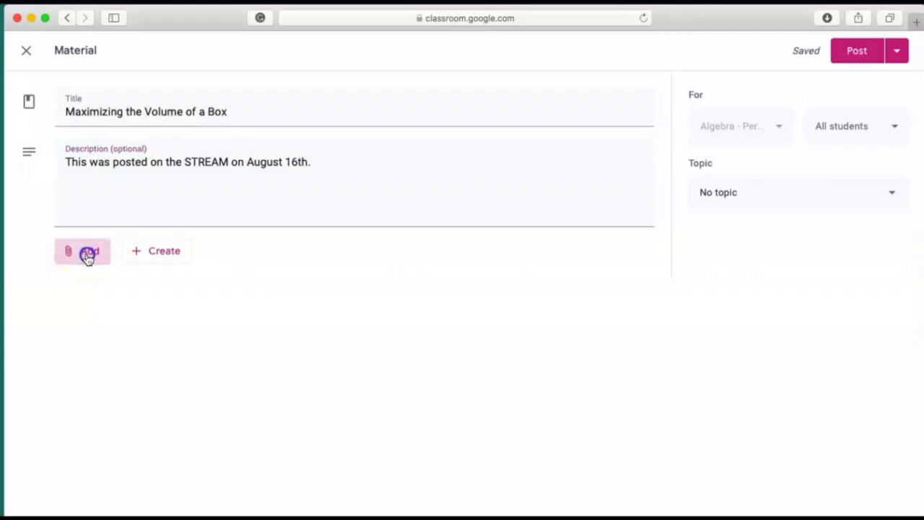
pyautogui.click(128, 350)
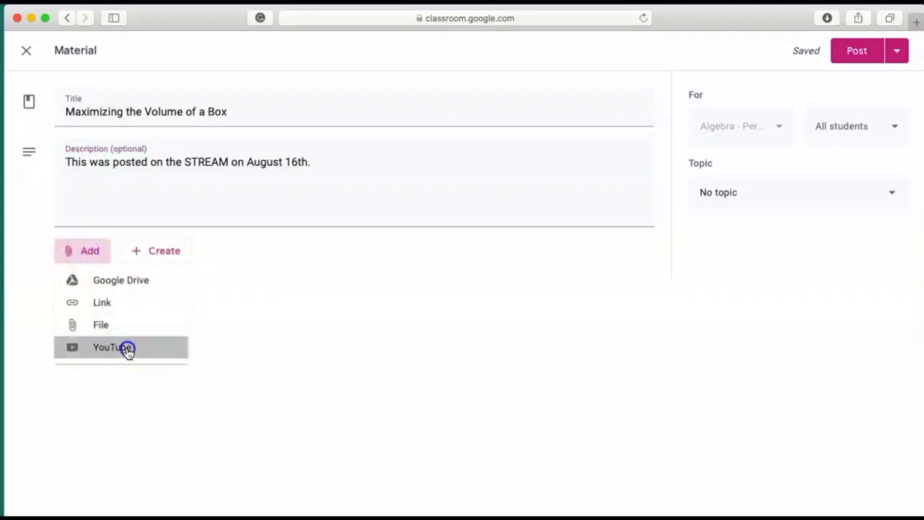
pyautogui.click(248, 172)
pyautogui.write('mar')
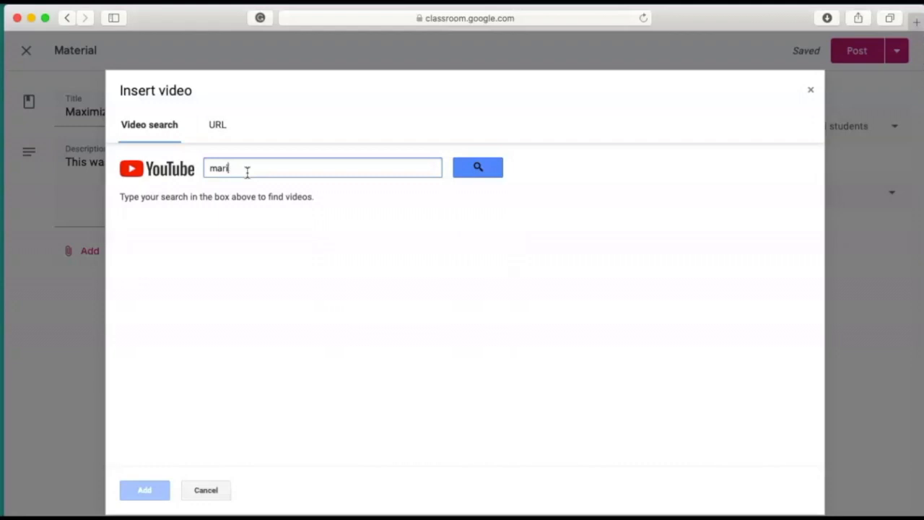
pyautogui.press('BackSpace')
pyautogui.press('BackSpace')
pyautogui.write('Mar')
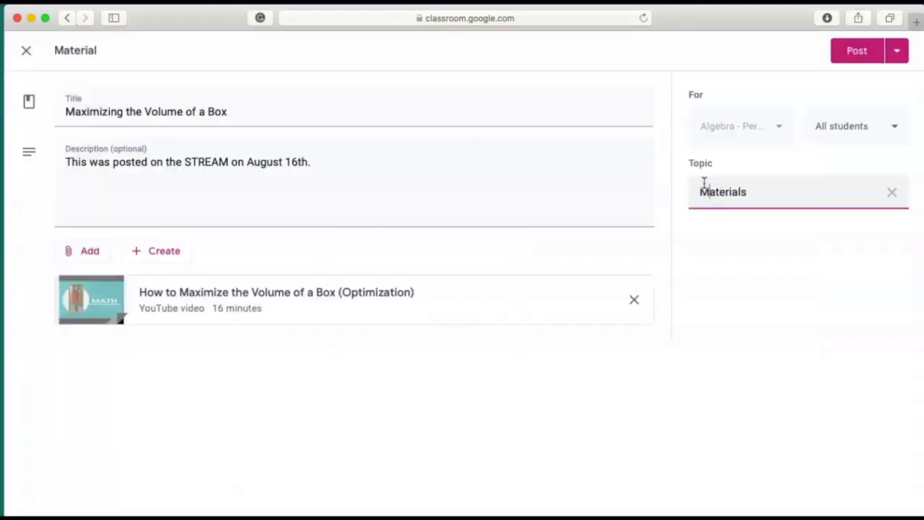
pyautogui.click(851, 52)
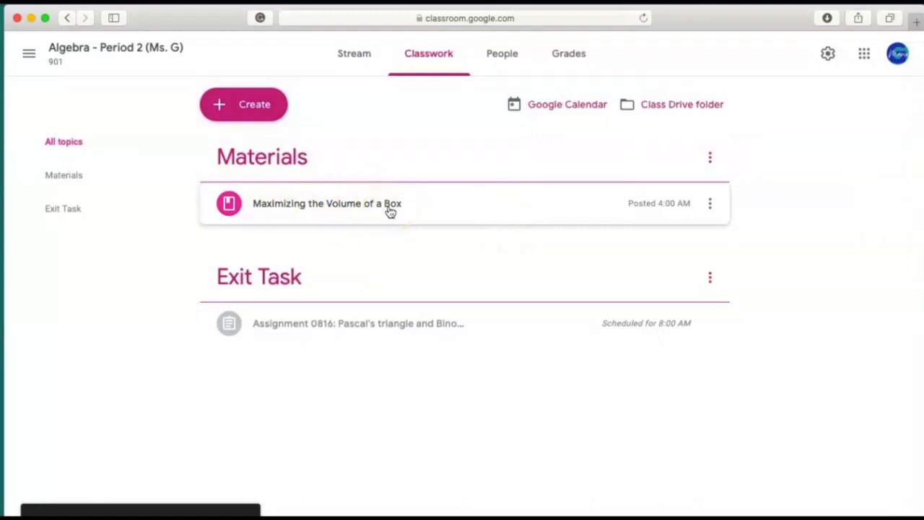
# Start a quiz assignment titled "Quiz 0820", keeping the attached Blank Quiz form
pyautogui.click(260, 103)
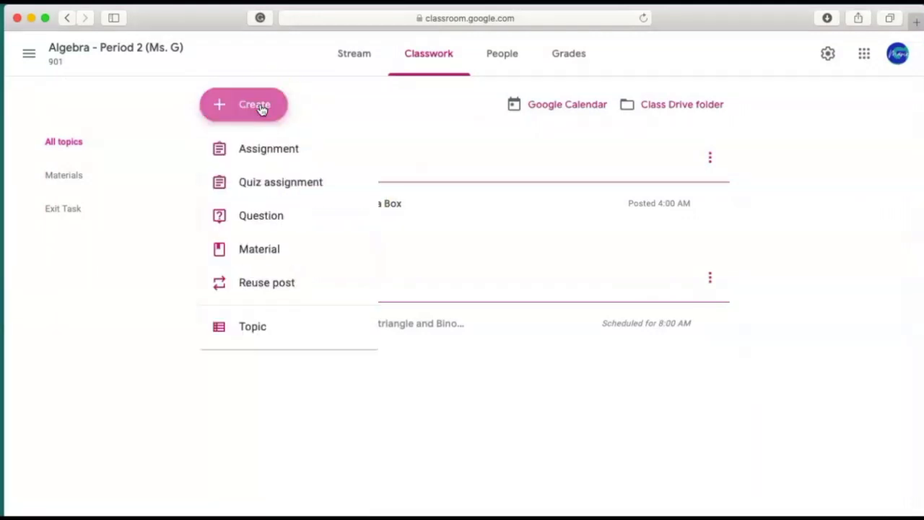
pyautogui.click(285, 188)
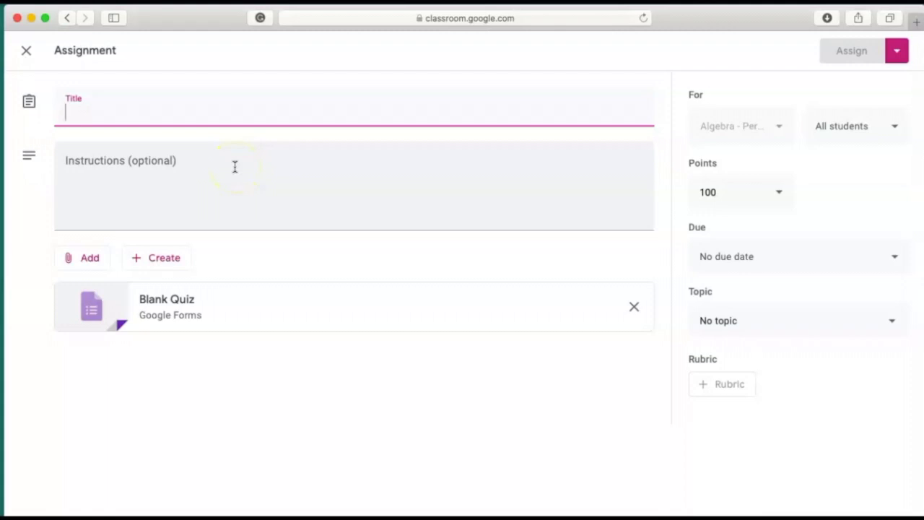
pyautogui.write('Quiz 0820')
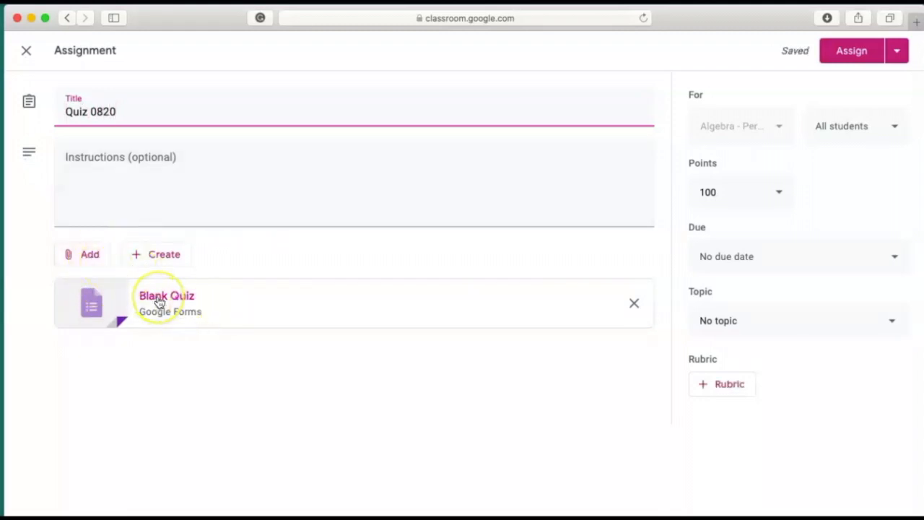
pyautogui.click(93, 254)
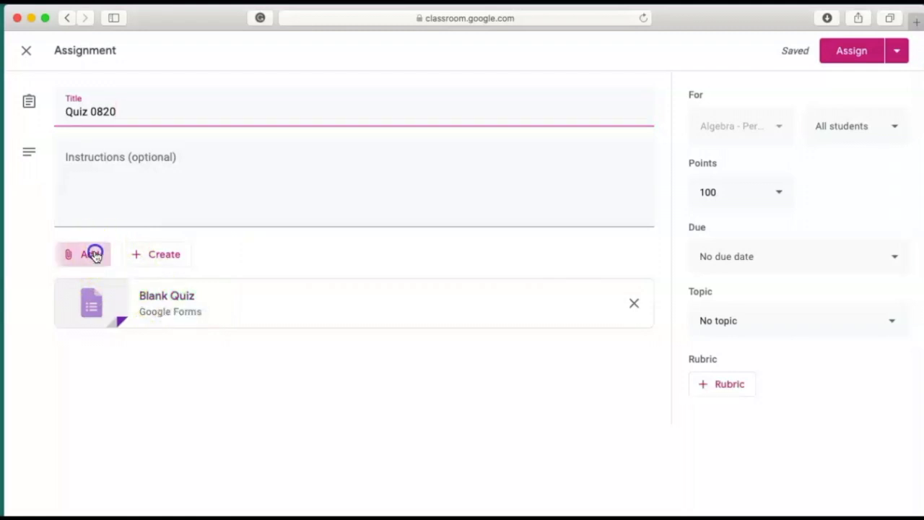
pyautogui.click(252, 268)
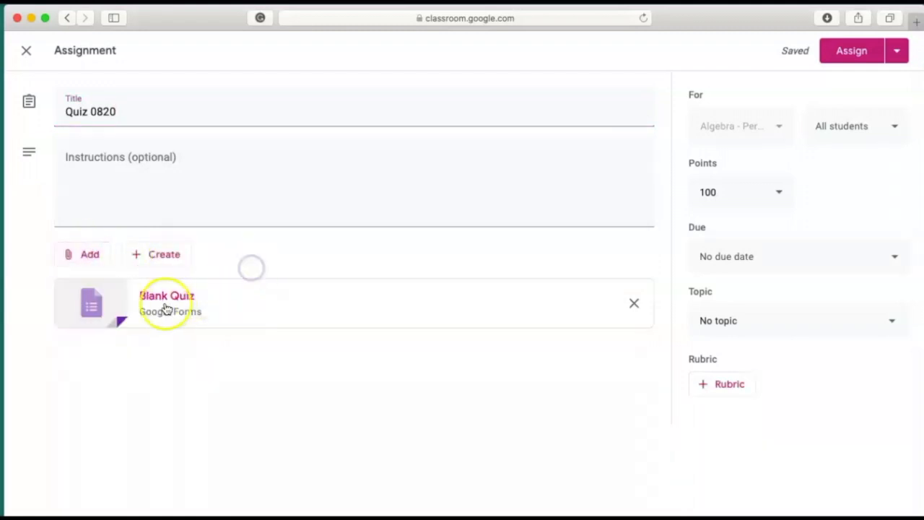
# Set the quiz due Thu, Aug 20 at 11:59 PM and assign it under a new topic "Quizzes"
pyautogui.click(823, 390)
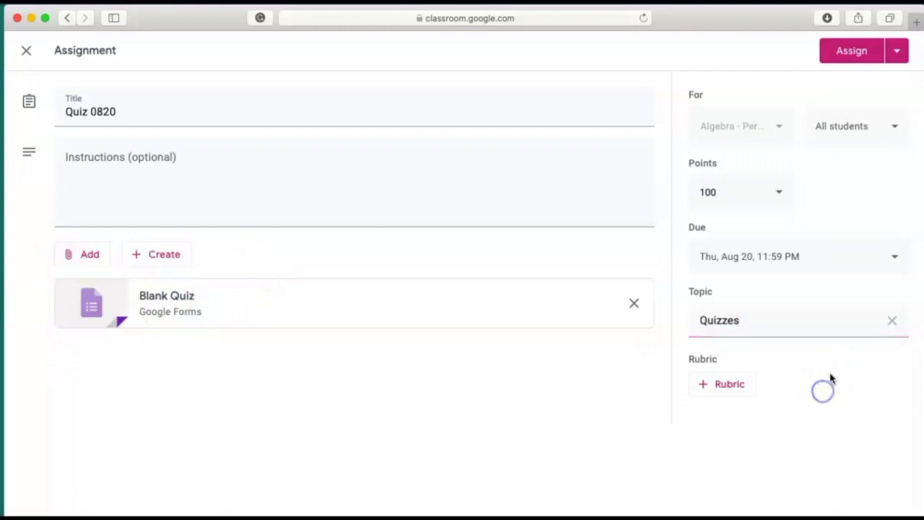
pyautogui.click(852, 50)
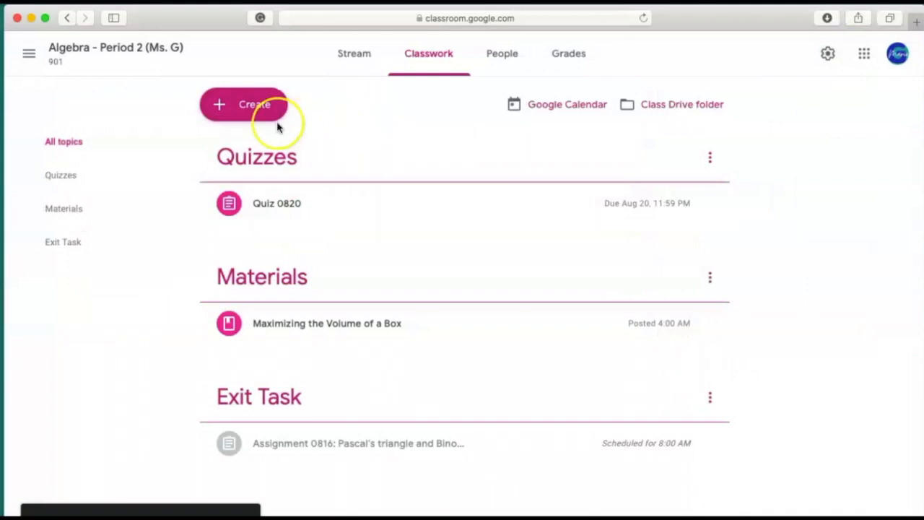
# Start a new question in Classwork reading "Solve for the value of S: S^2 - 4 =0."
pyautogui.click(257, 114)
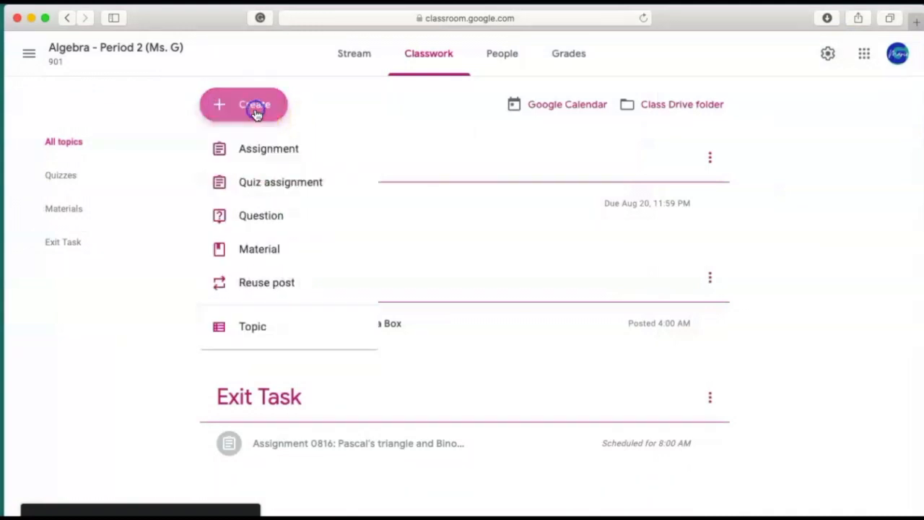
pyautogui.click(268, 224)
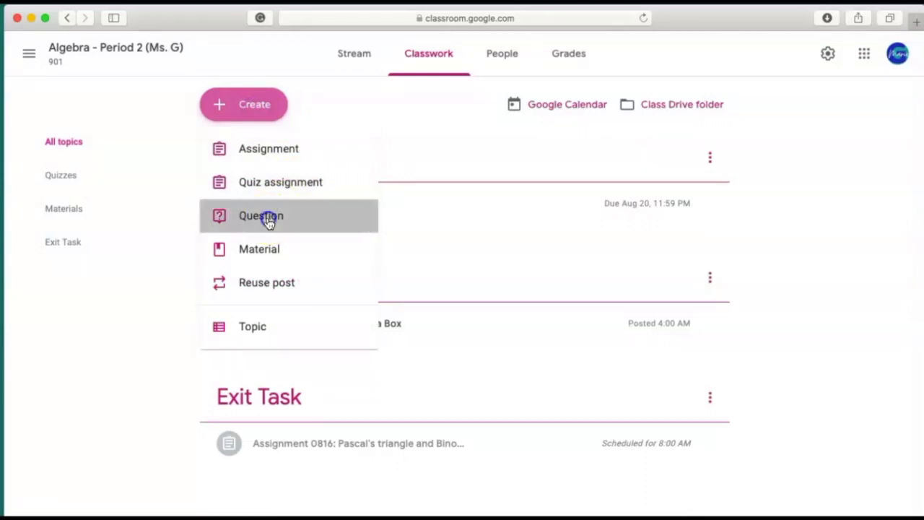
pyautogui.write('Solve for the value of S i')
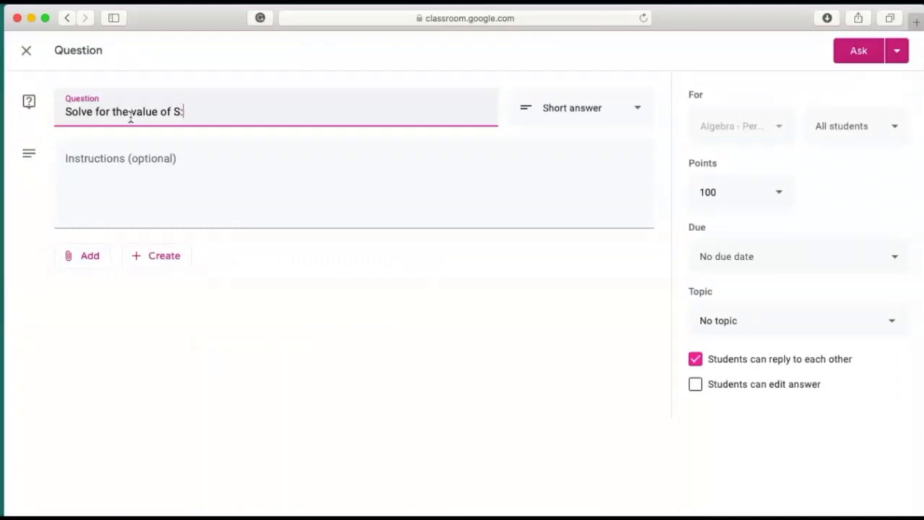
pyautogui.write('^2 - 4 =0.')
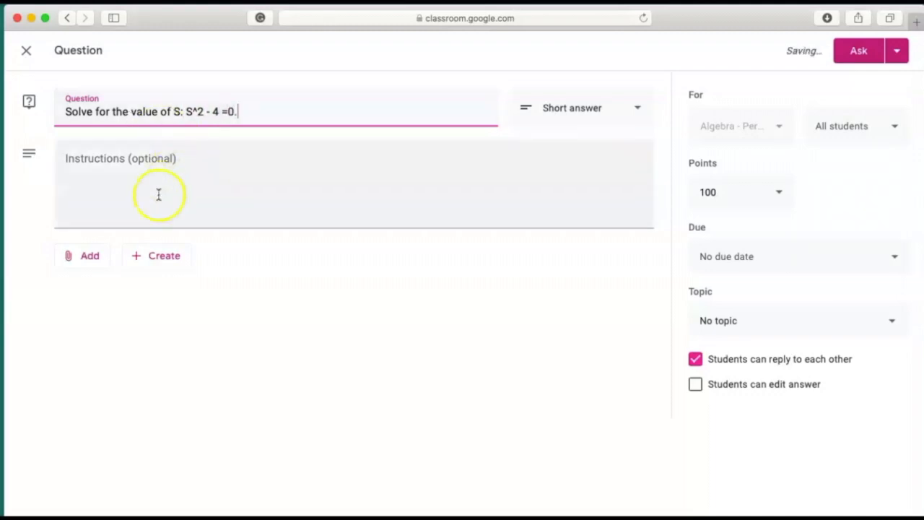
pyautogui.click(92, 260)
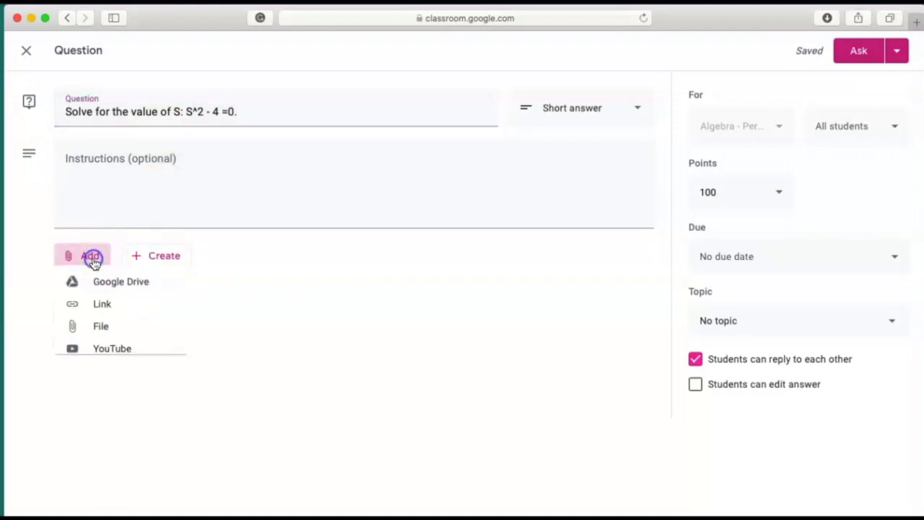
pyautogui.click(182, 184)
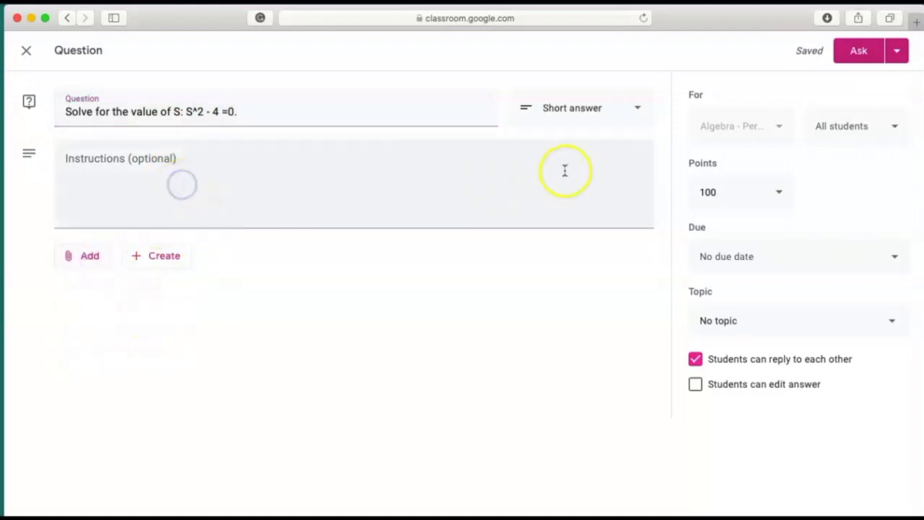
# Make the question multiple choice with the options 2, -2, "+2 and -2" and "None of the above"
pyautogui.click(637, 108)
pyautogui.click(604, 145)
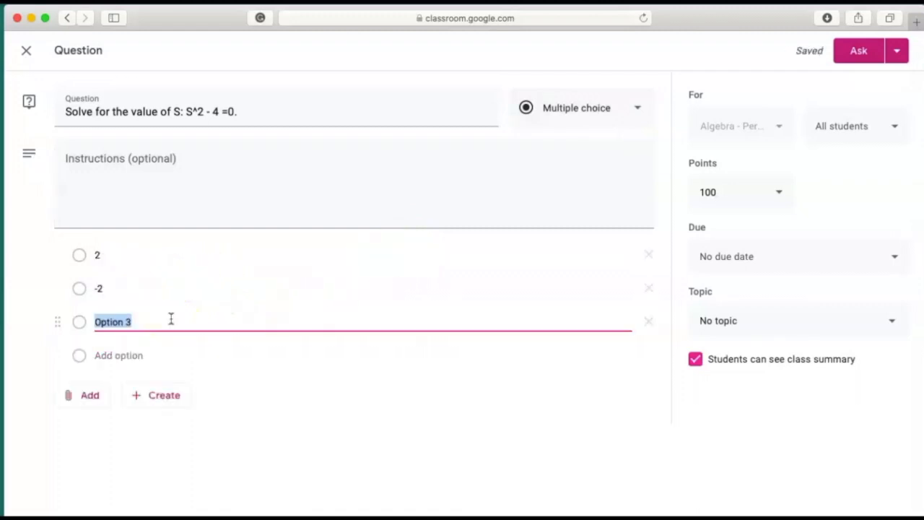
pyautogui.write('+2 and -2')
pyautogui.click(118, 355)
pyautogui.write('None of the')
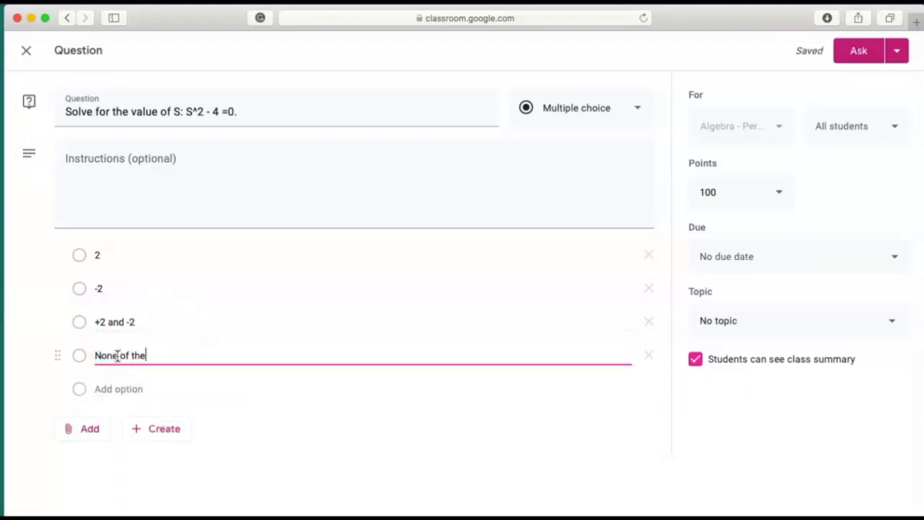
pyautogui.write(' above')
# Set the question's due date to Aug 18, 2020 at 11:59 PM
pyautogui.click(893, 257)
pyautogui.click(840, 313)
pyautogui.click(765, 445)
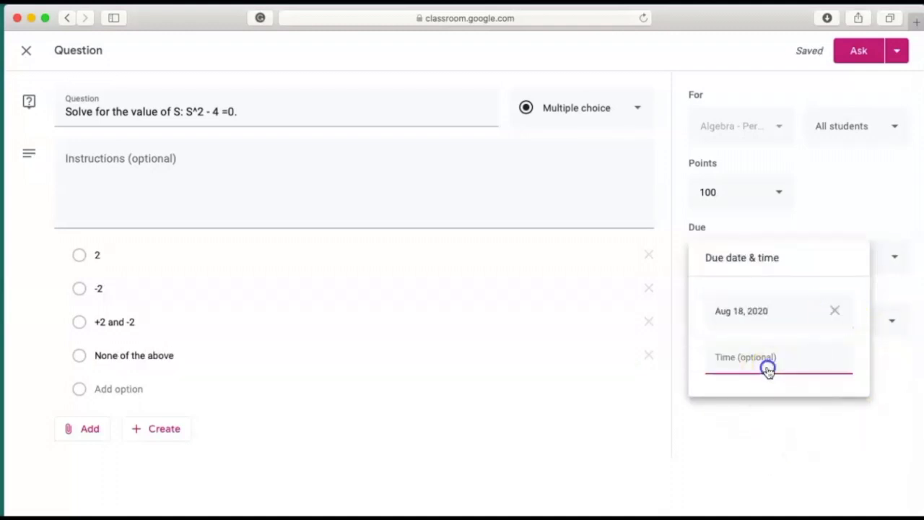
pyautogui.click(767, 370)
pyautogui.click(798, 434)
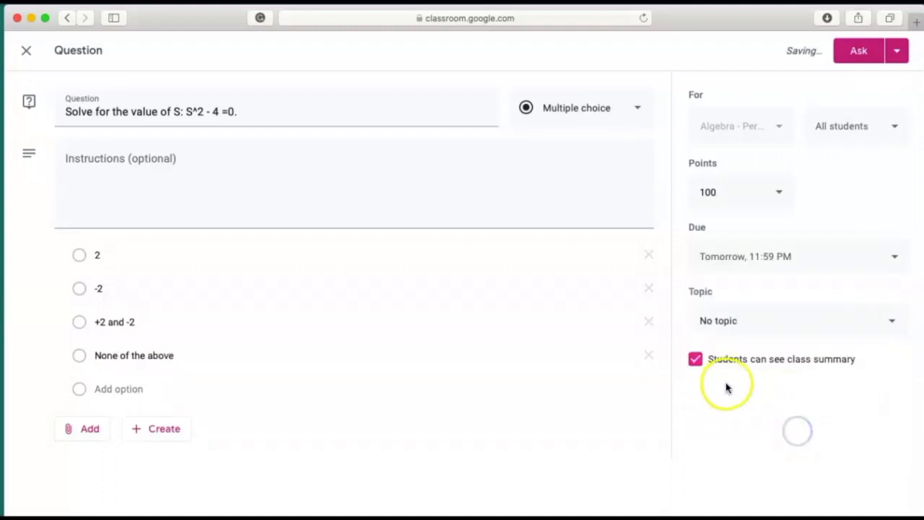
# Create the topic "Do Now" for the question and ask it to the class
pyautogui.click(893, 325)
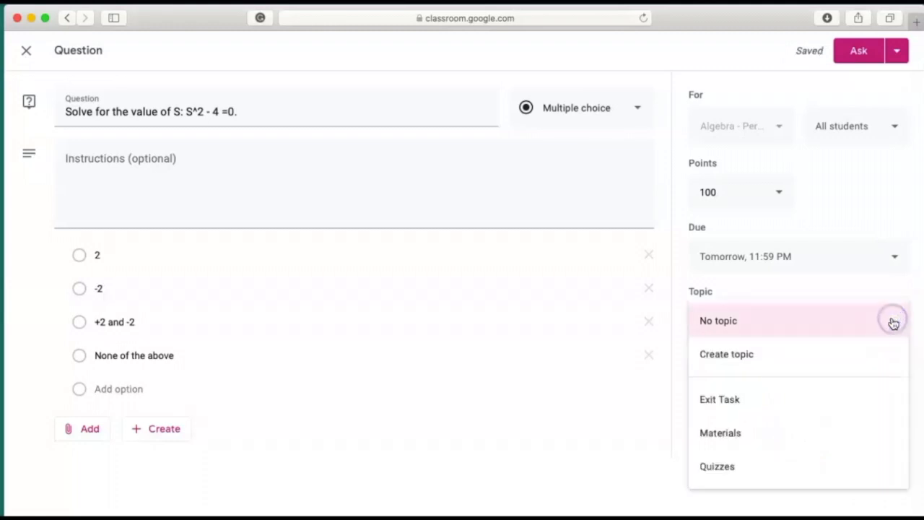
pyautogui.click(763, 354)
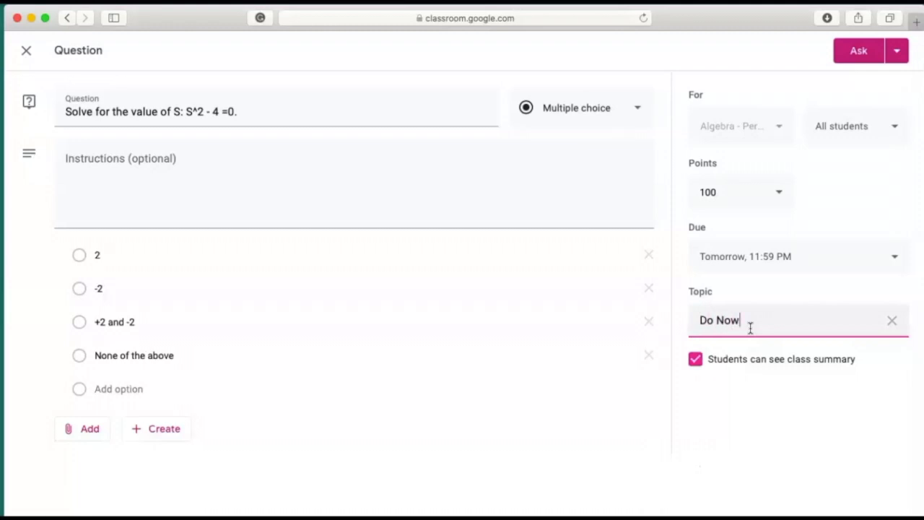
pyautogui.click(849, 49)
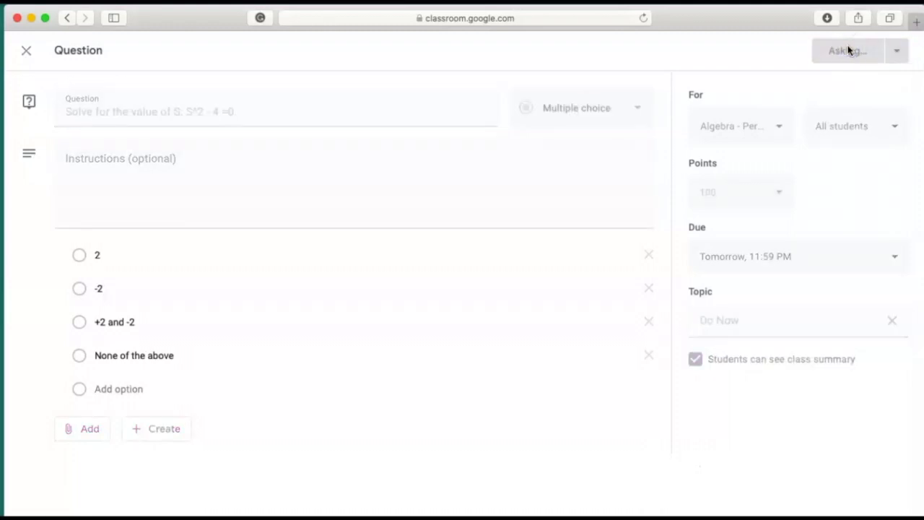